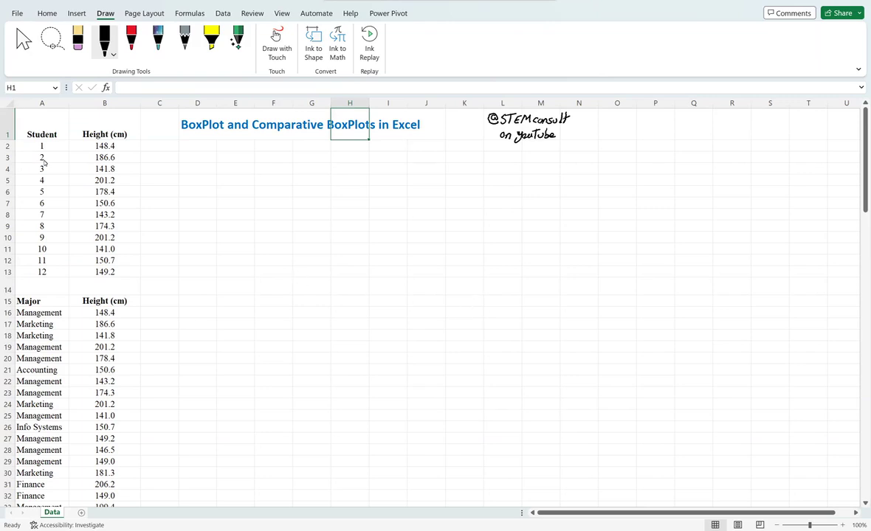
Highlight the student height table in A1:B13 to review the data
click(42, 134)
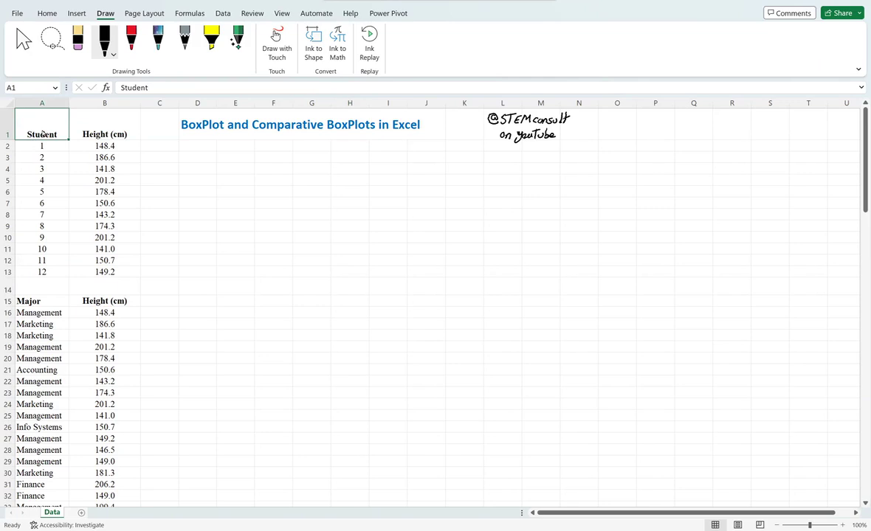
key(shift+Right)
key(shift+Down)
key(shift+Down)
key(shift+Down)
key(shift+Down)
key(shift+Down)
key(shift+Down)
key(shift+Down)
key(shift+Down)
key(shift+Down)
key(shift+Down)
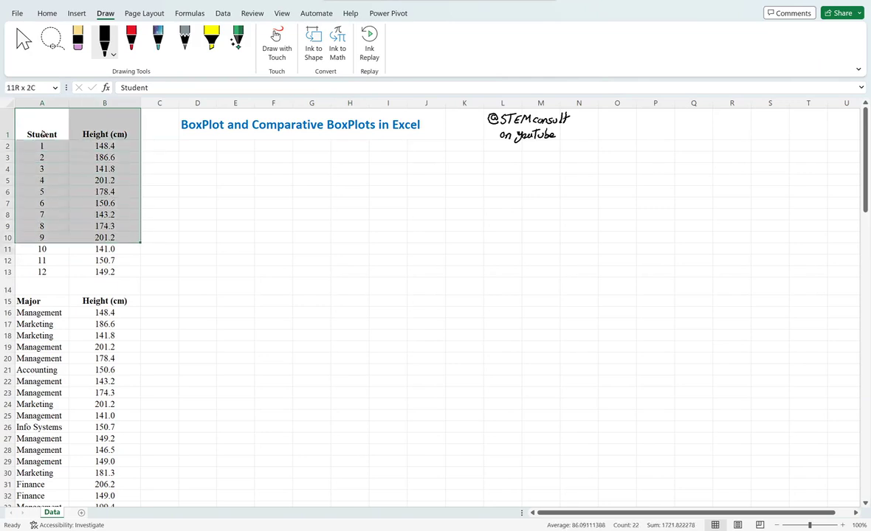
key(shift+Down)
key(shift+Down)
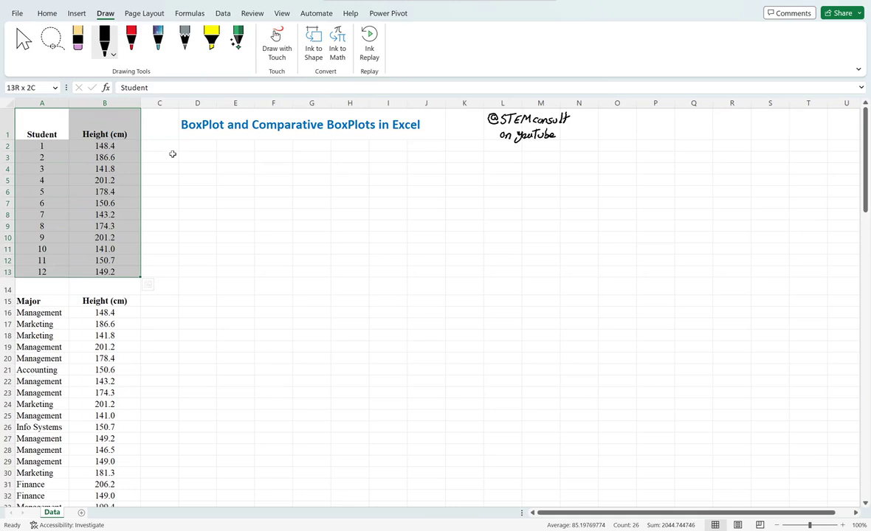
Insert a Box and Whisker chart from the Height (cm) data in B1:B13
click(108, 127)
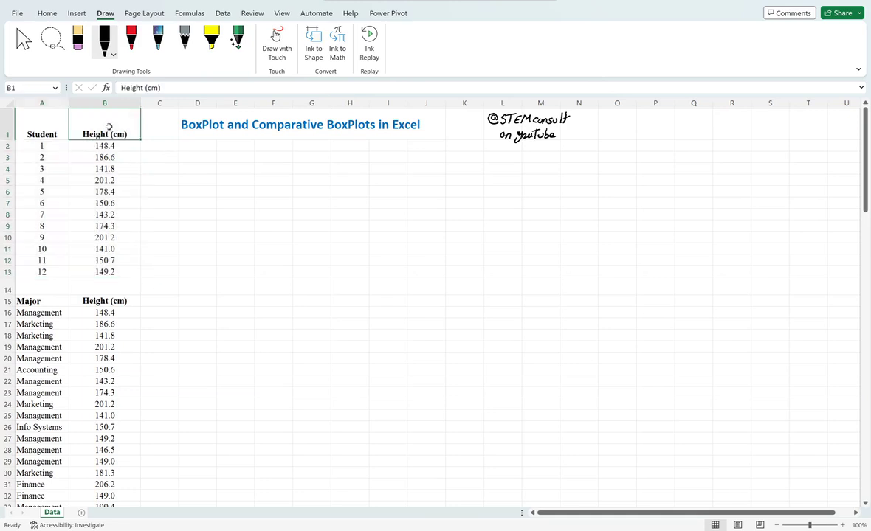
key(shift+Down)
key(shift+Down)
key(shift+Down)
key(shift+Down)
key(shift+Down)
key(shift+Down)
key(shift+Down)
key(shift+Down)
key(shift+Down)
key(shift+Down)
key(shift+Down)
key(shift+Down)
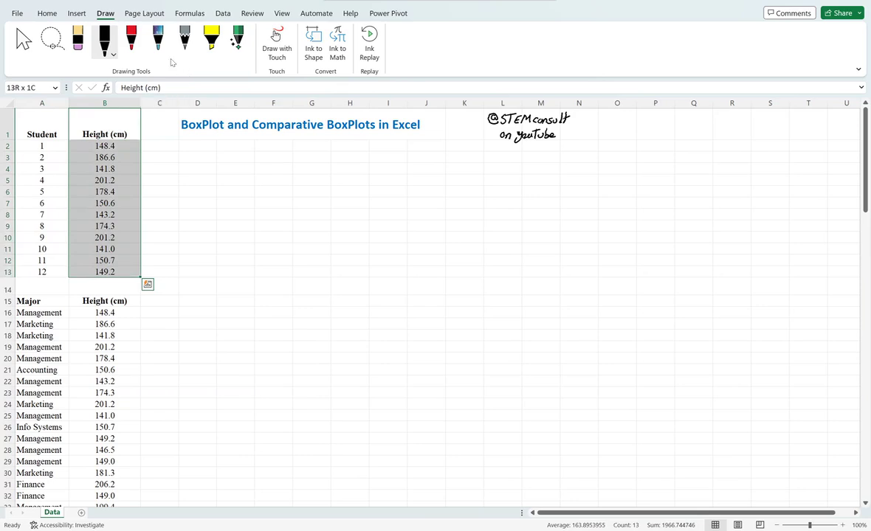
click(77, 13)
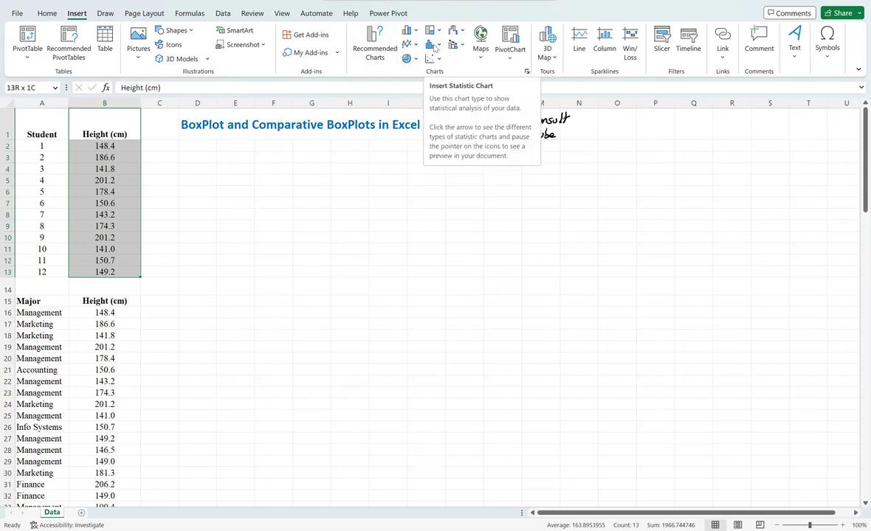
click(435, 47)
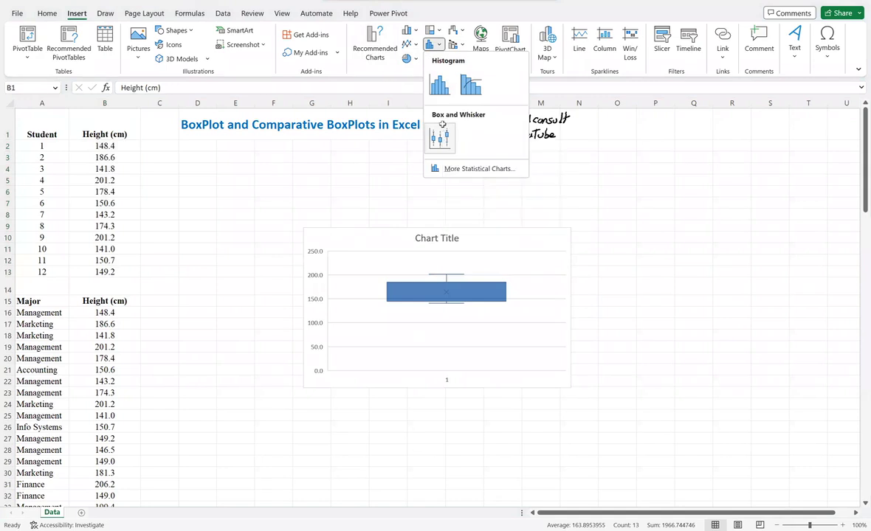
click(442, 127)
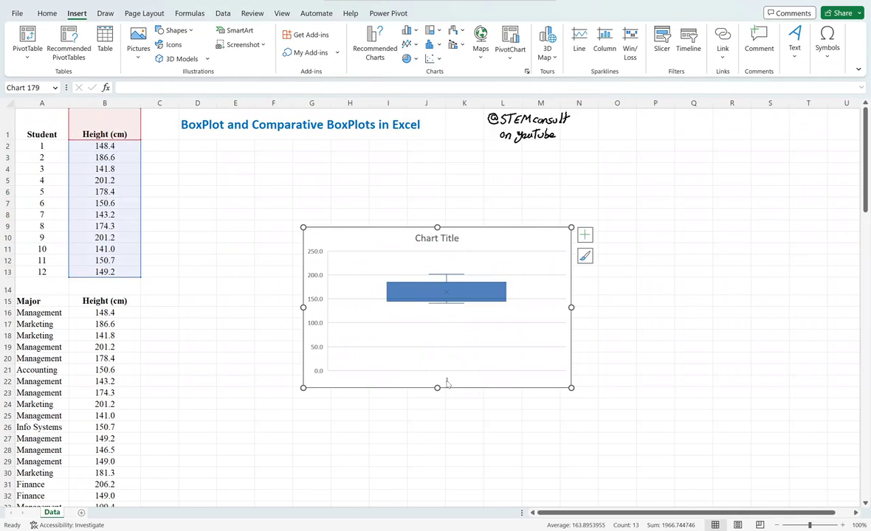
Delete the chart's horizontal axis and change the chart title to "Boxplot for Height (cm)"
click(446, 382)
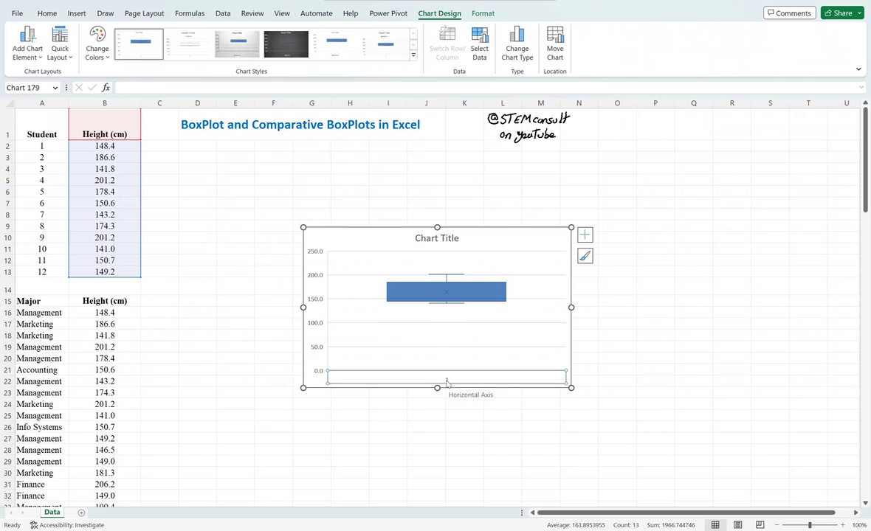
key(Delete)
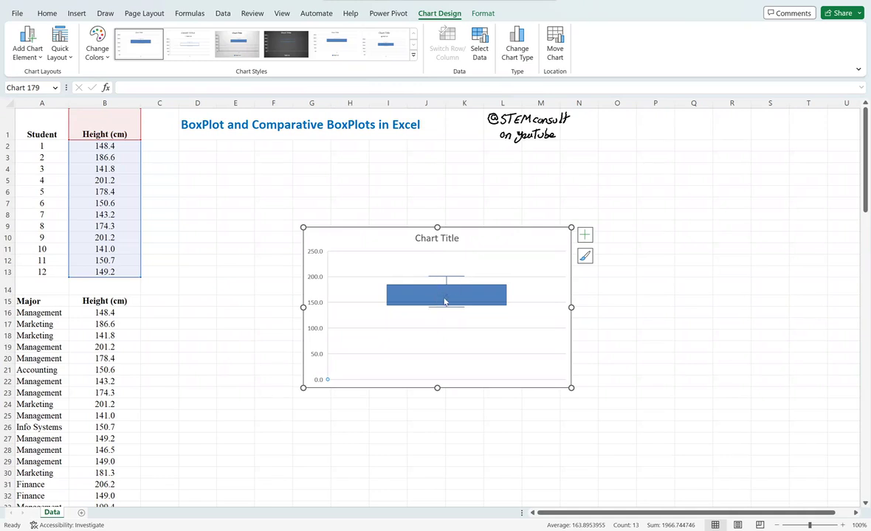
click(431, 238)
double_click(431, 238)
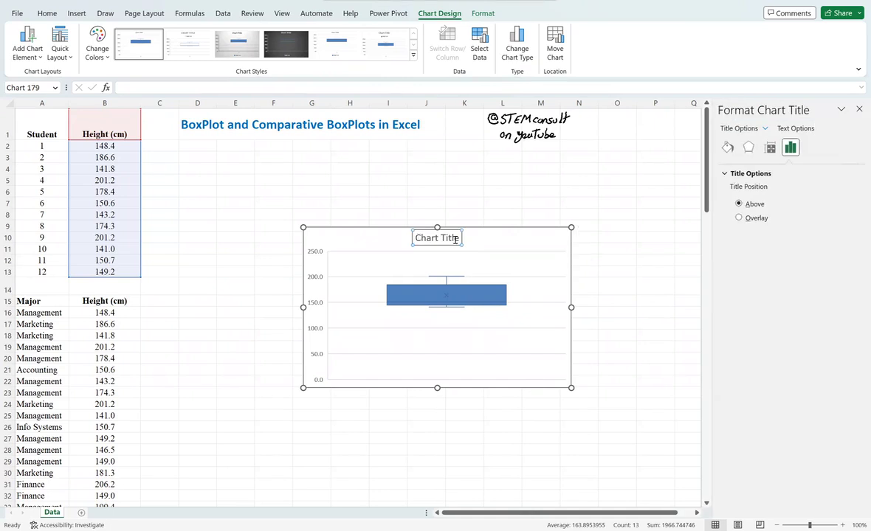
drag(414, 237, 464, 245)
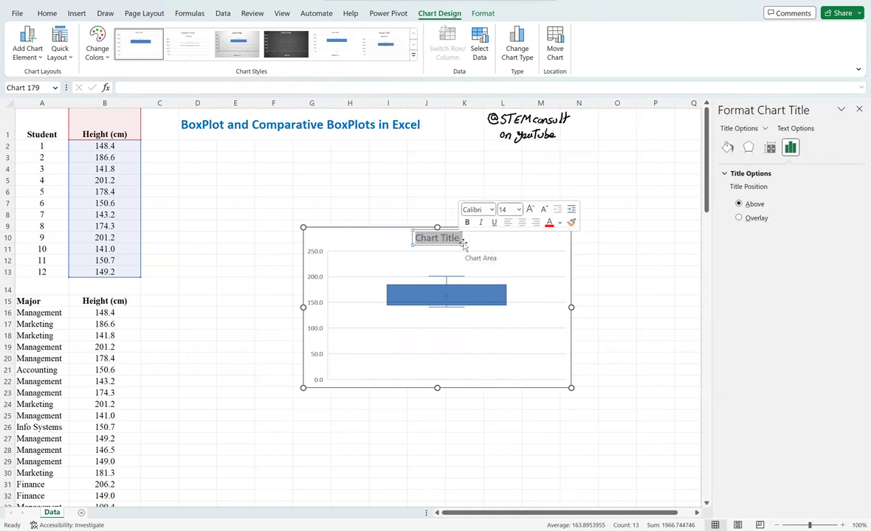
text(H)
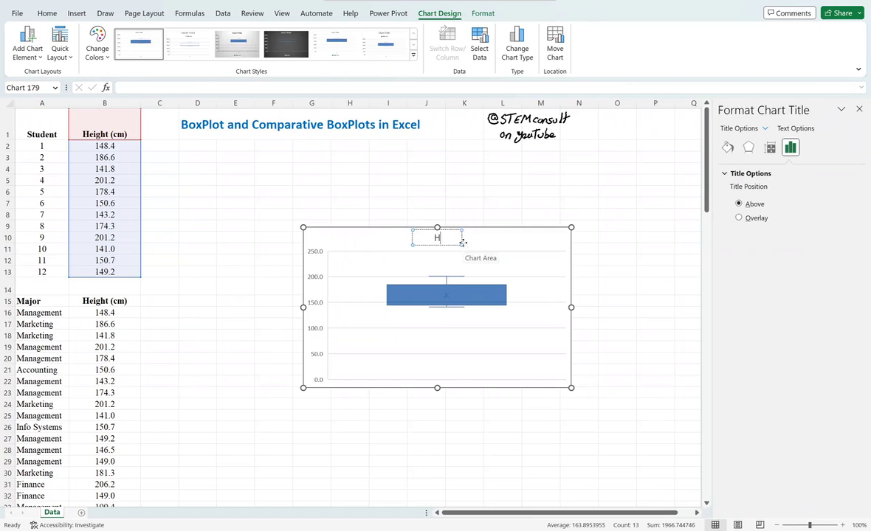
text(eight (cm))
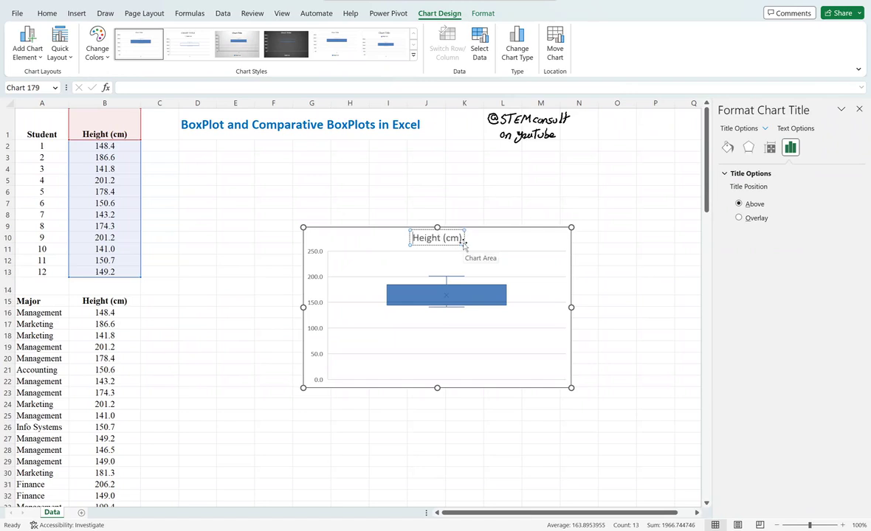
key(Home)
text(Boxp)
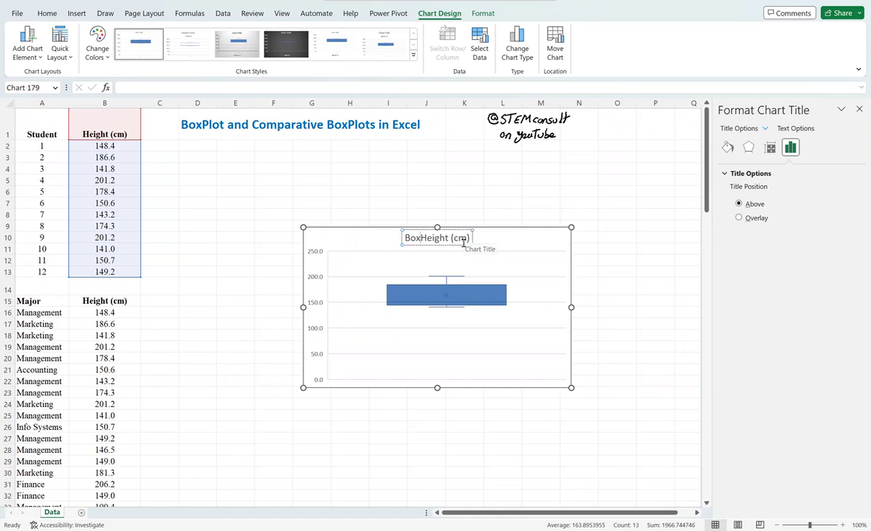
text(lot for)
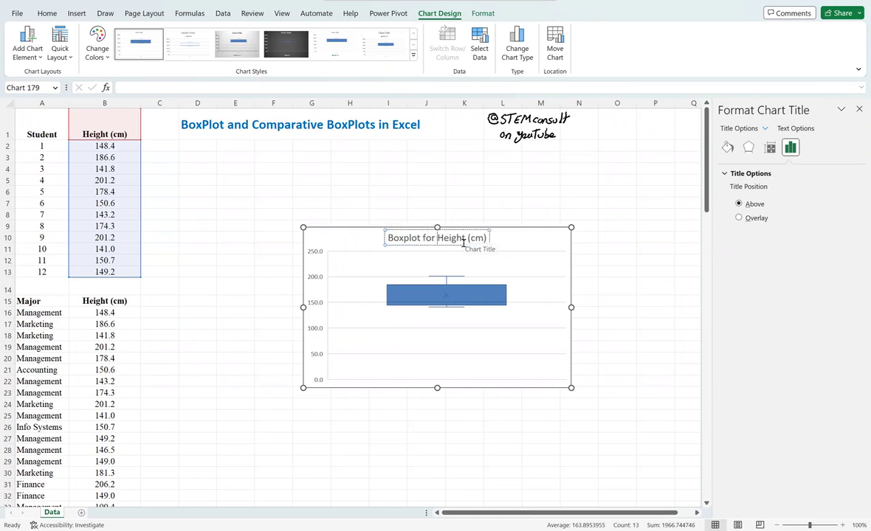
click(358, 295)
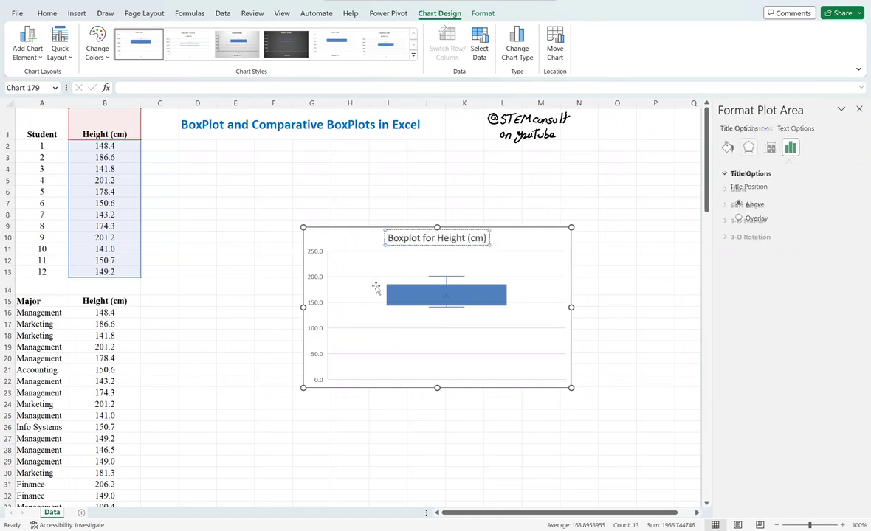
Increase the font size of the chart's vertical axis labels to 12
click(315, 303)
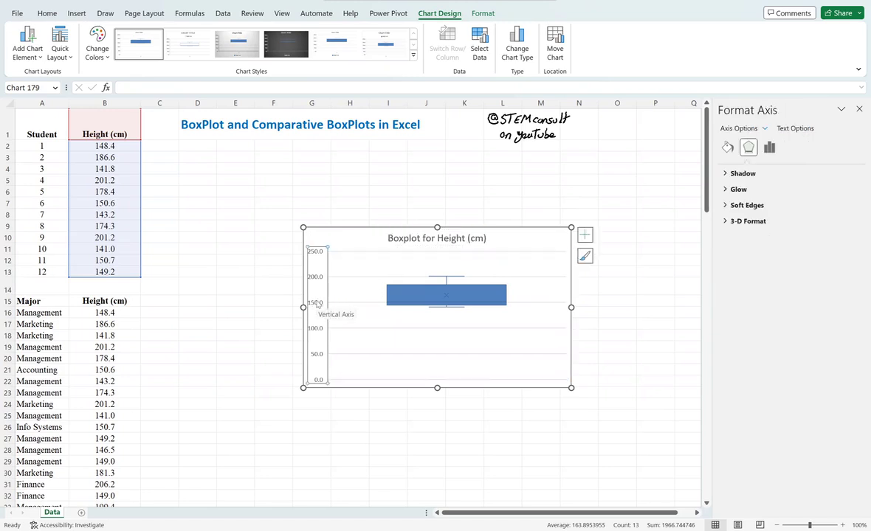
click(41, 15)
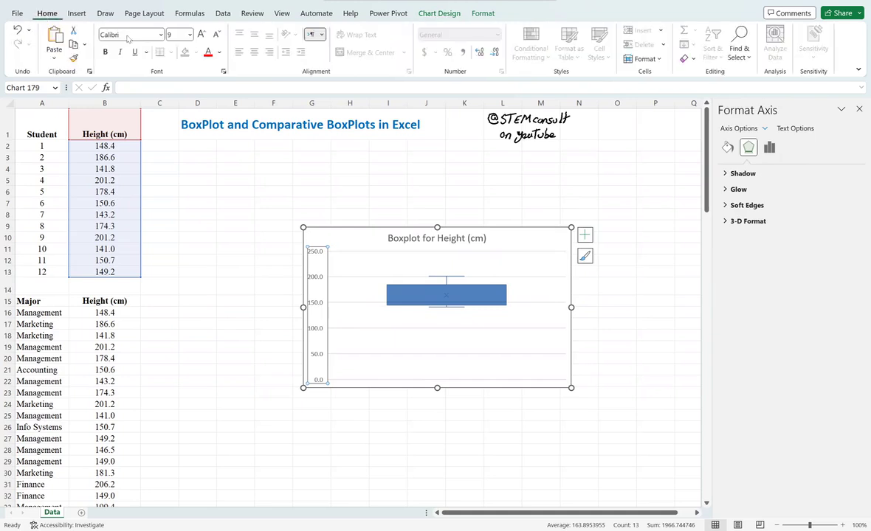
click(202, 35)
click(201, 34)
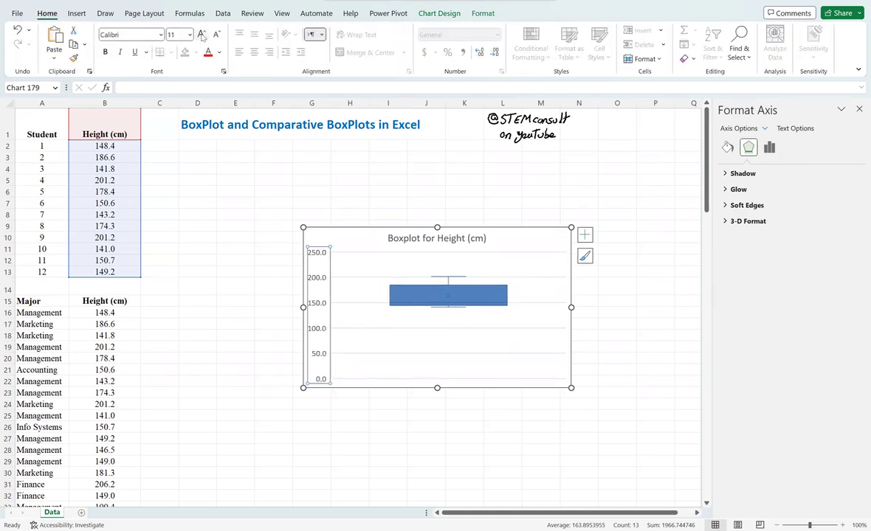
click(202, 34)
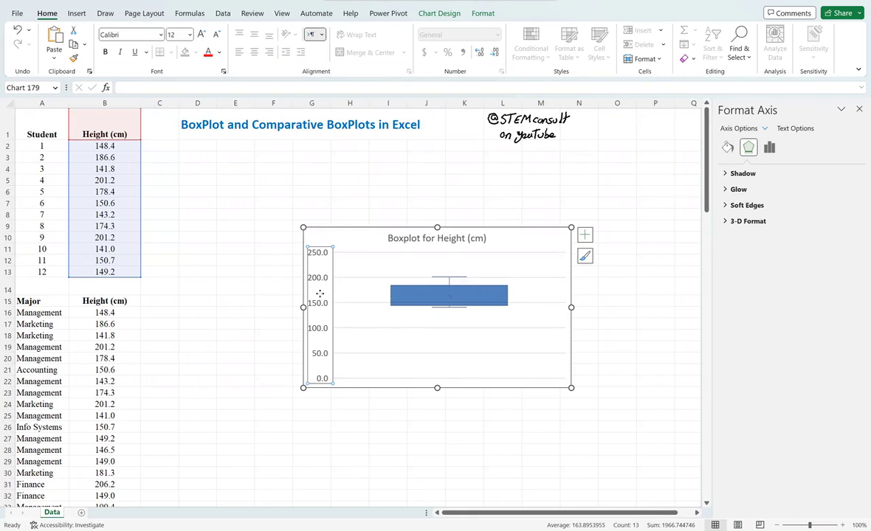
key(Escape)
click(769, 147)
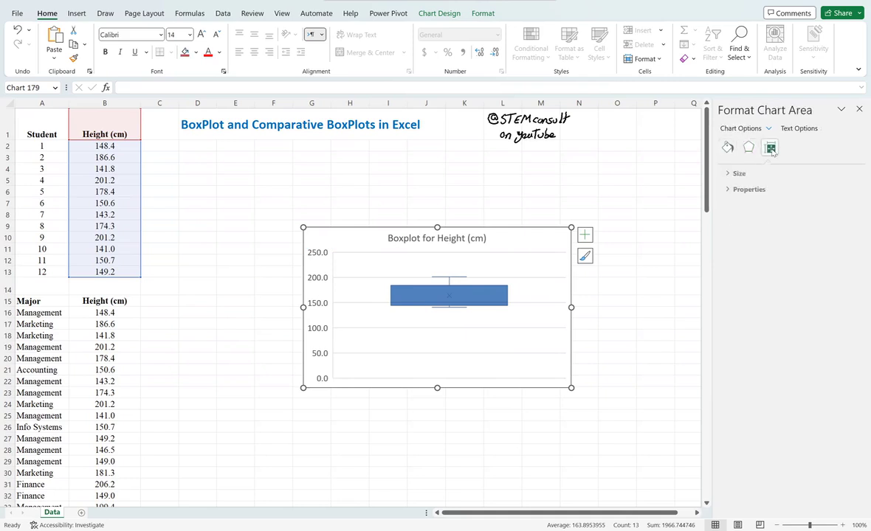
click(727, 175)
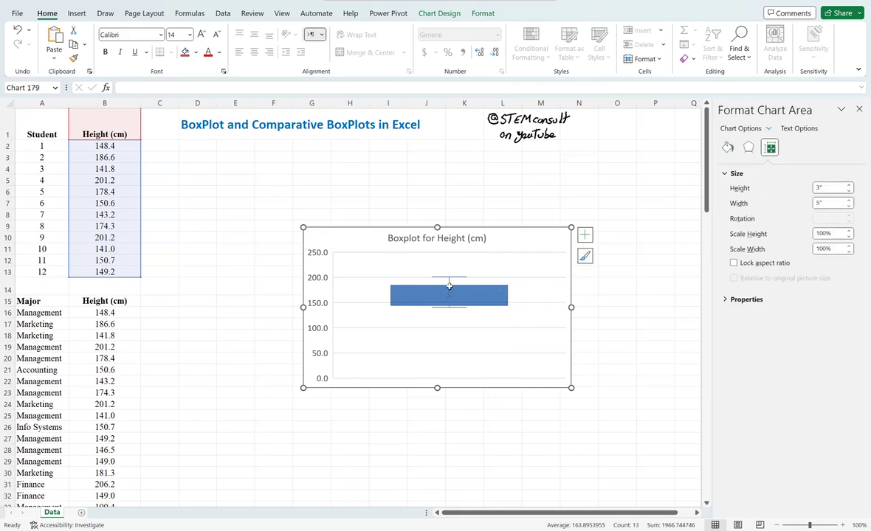
Set the vertical axis bounds to a minimum of 130 and a maximum of 220
click(320, 281)
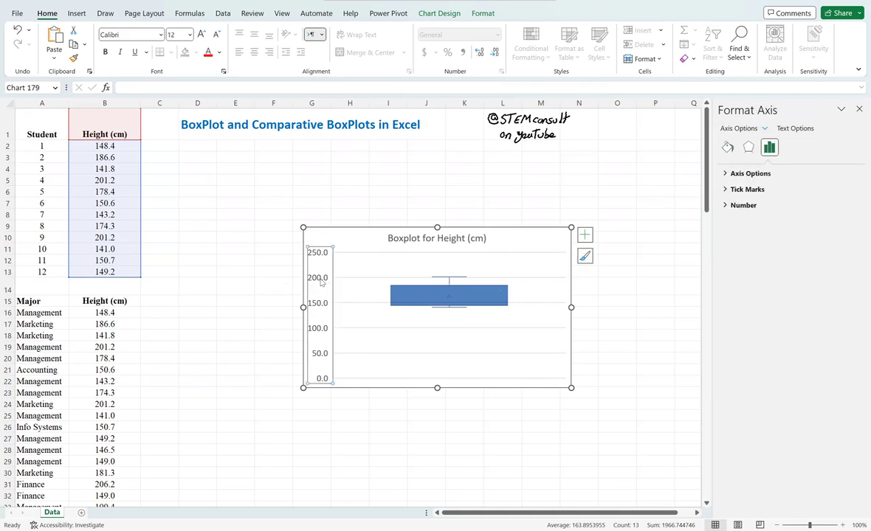
right_click(321, 282)
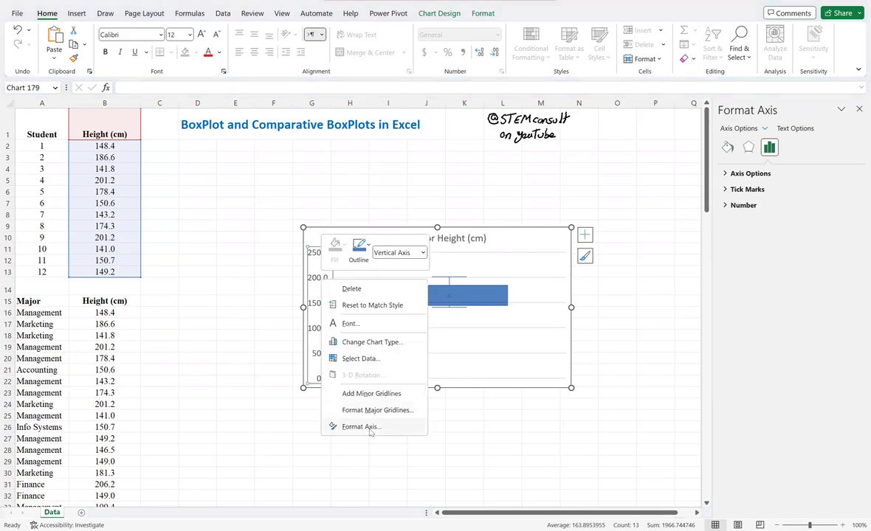
click(370, 431)
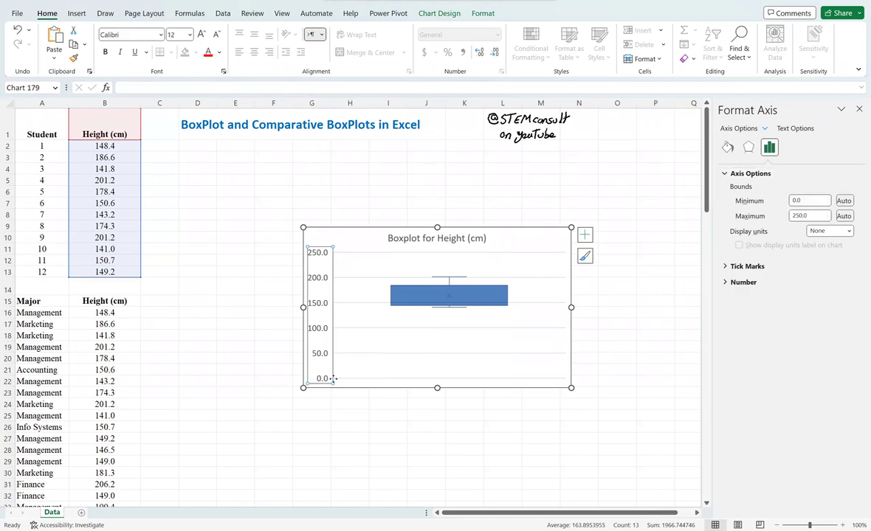
click(797, 201)
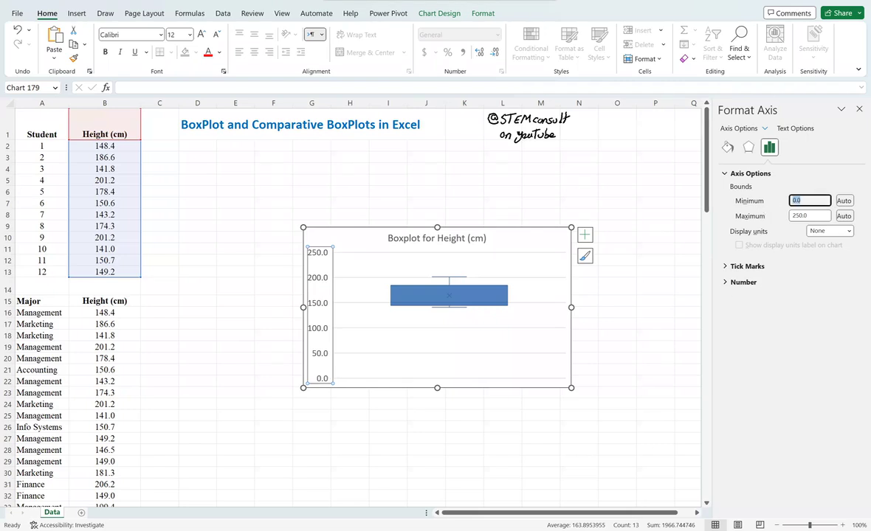
click(798, 215)
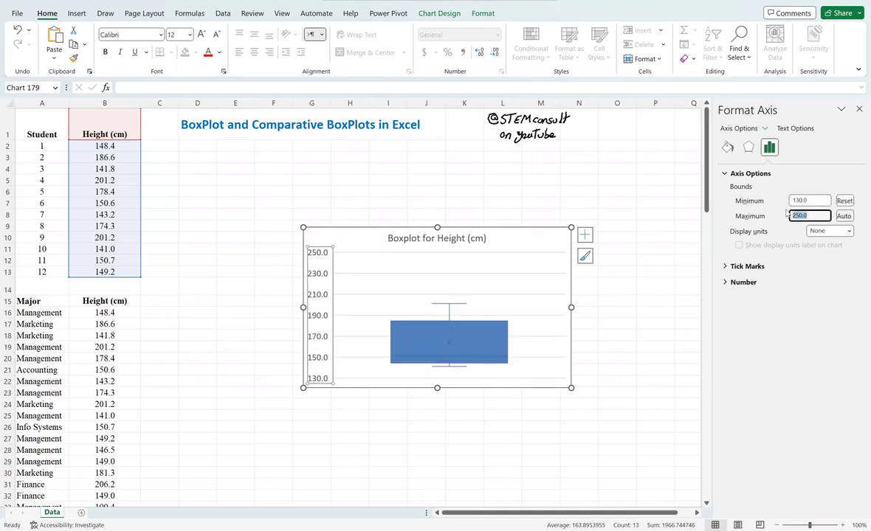
text(220)
key(Return)
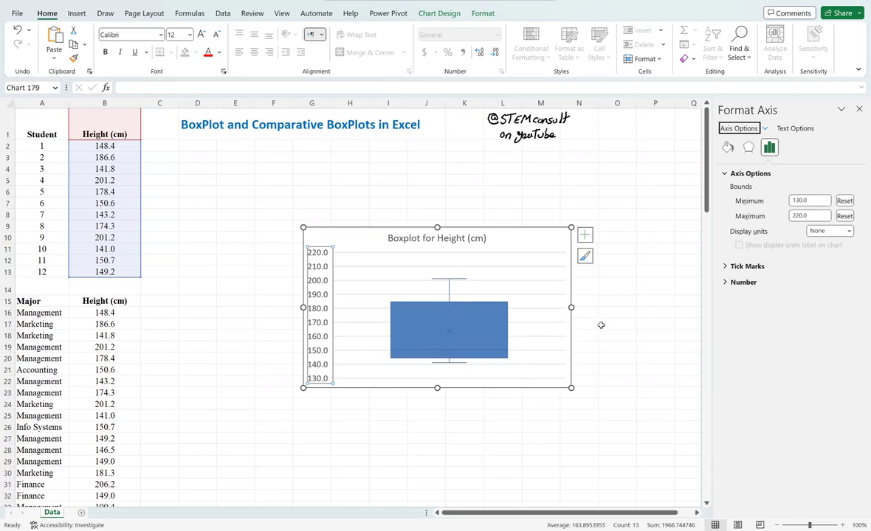
Change the vertical axis maximum bound to 210
click(816, 216)
key(BackSpace)
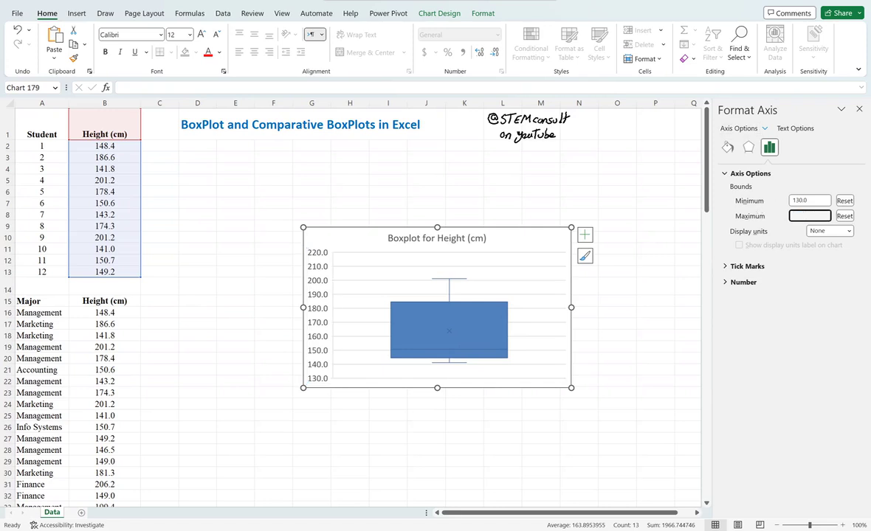
text(210)
key(Return)
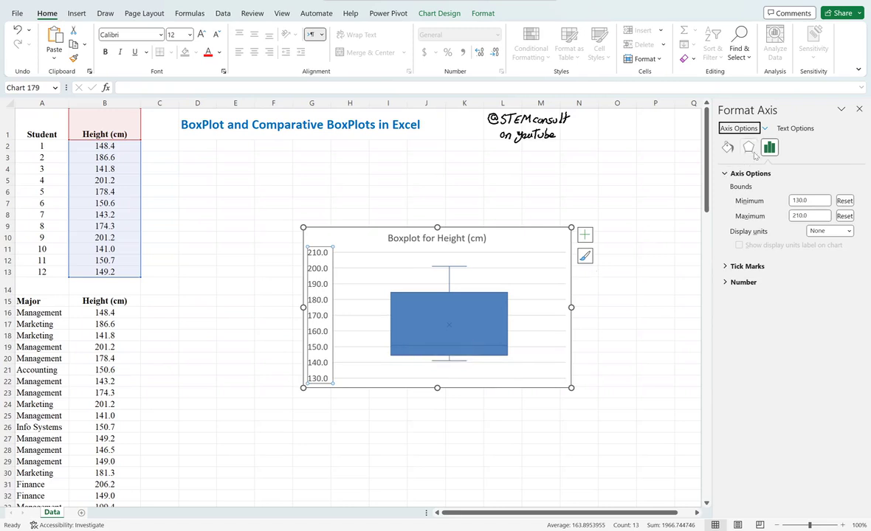
Set the box series' gap width to 67% and remove the chart's gridlines
click(458, 310)
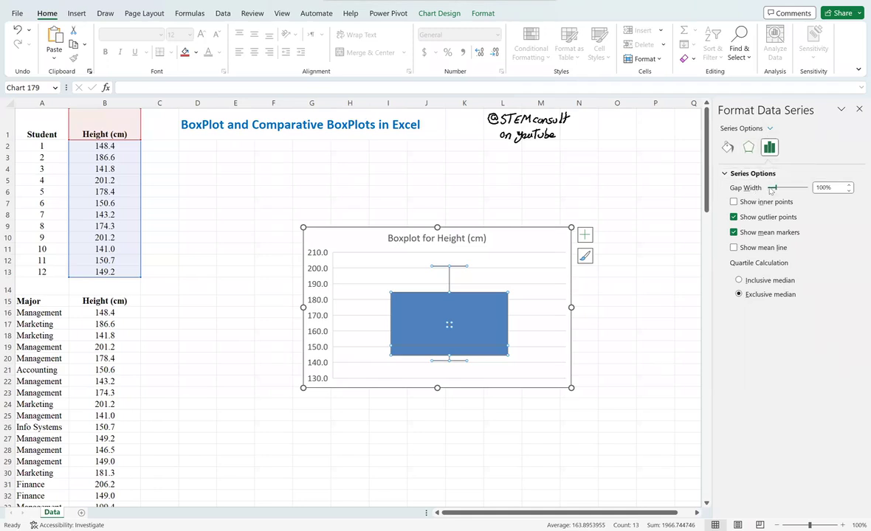
mouse_move(777, 188)
mouse_down()
mouse_move(795, 191)
mouse_move(774, 189)
mouse_up()
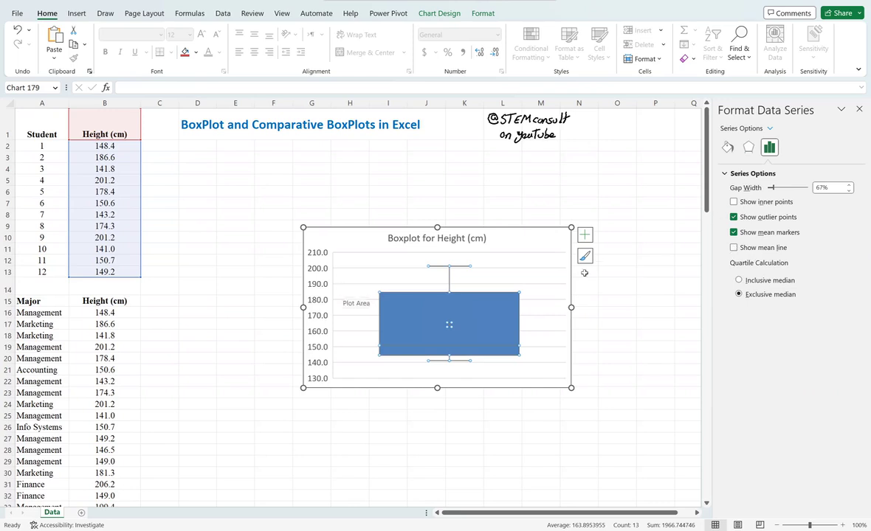
click(585, 236)
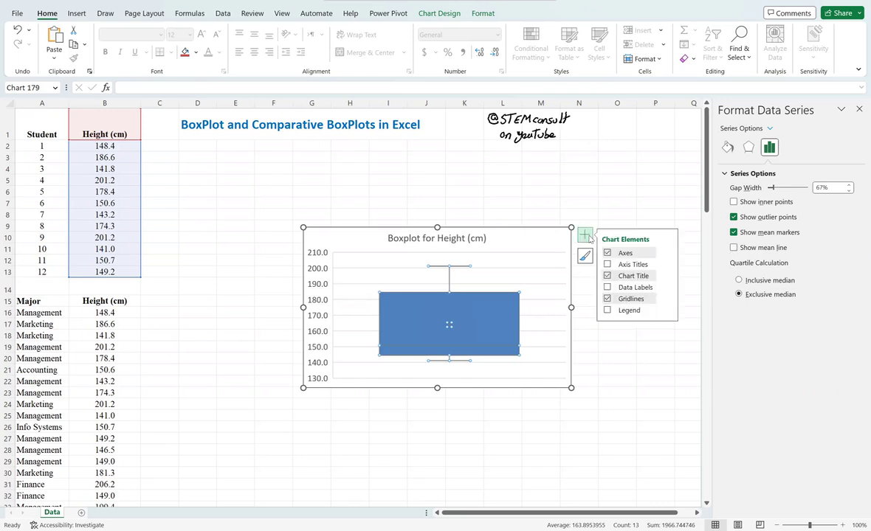
click(607, 299)
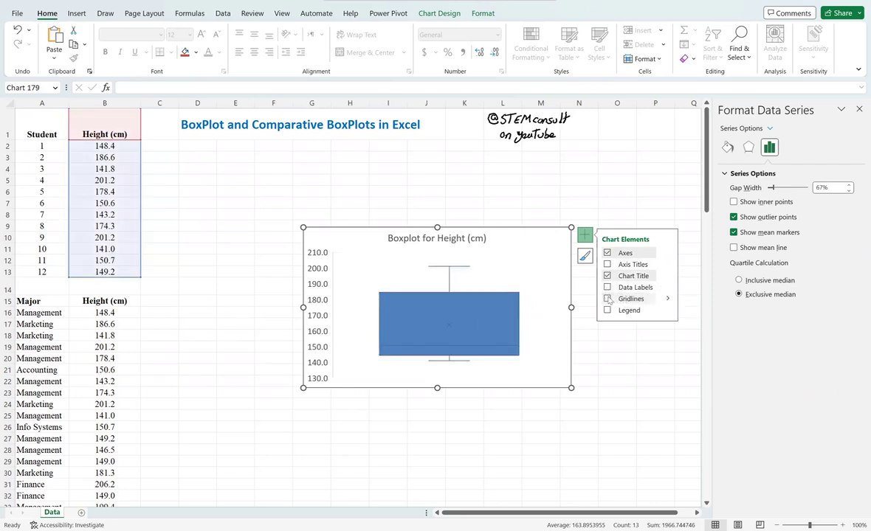
Restore the boxplot's gridlines and add axis titles, removing the horizontal one
click(607, 299)
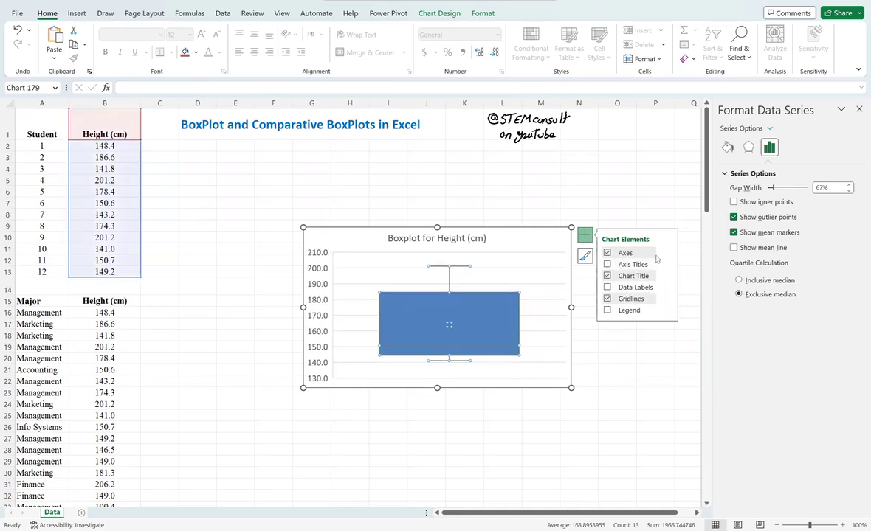
click(607, 264)
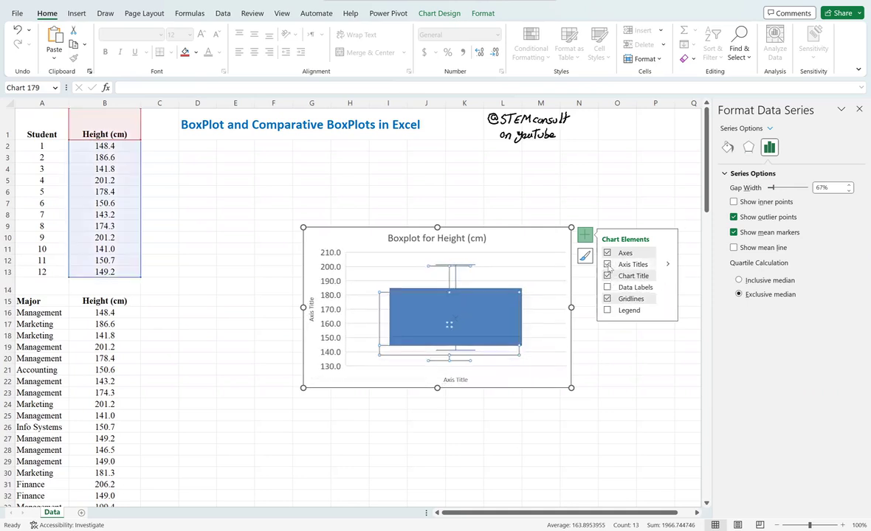
click(457, 379)
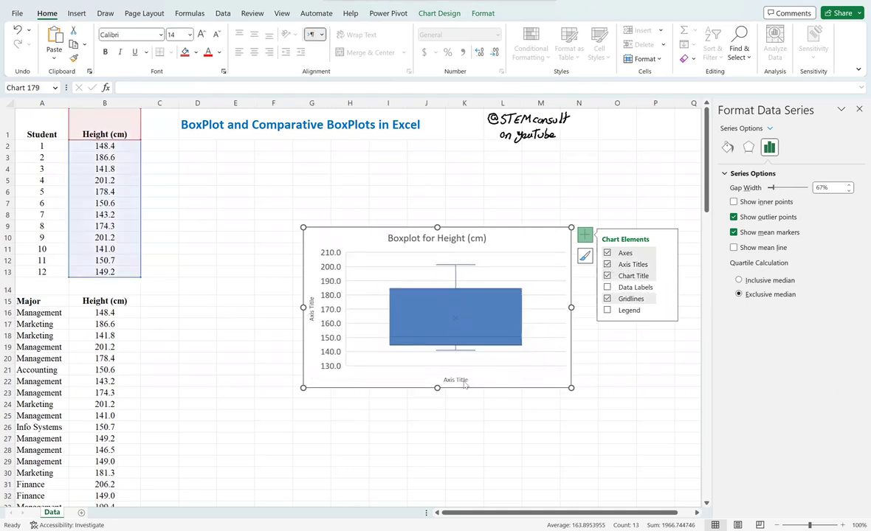
key(Delete)
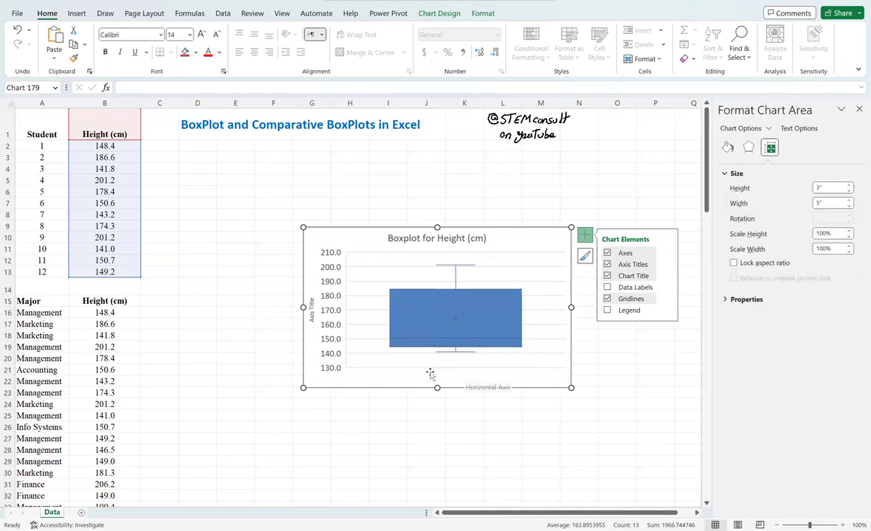
Replace the vertical axis title's placeholder text with "Height (cm)"
click(312, 315)
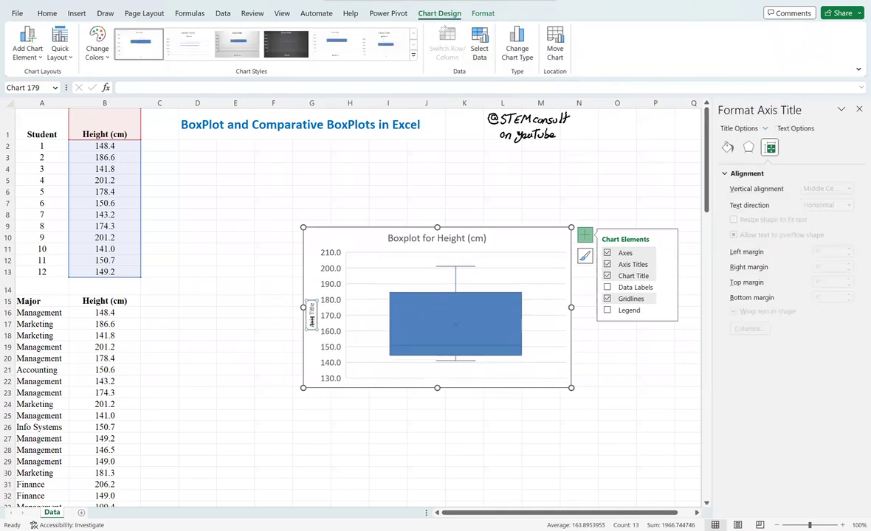
triple_click(312, 315)
key(Delete)
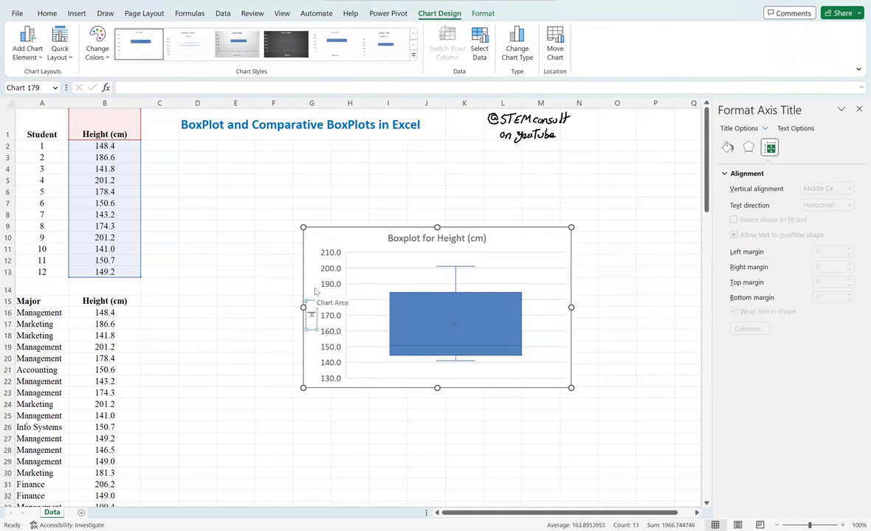
text(Height)
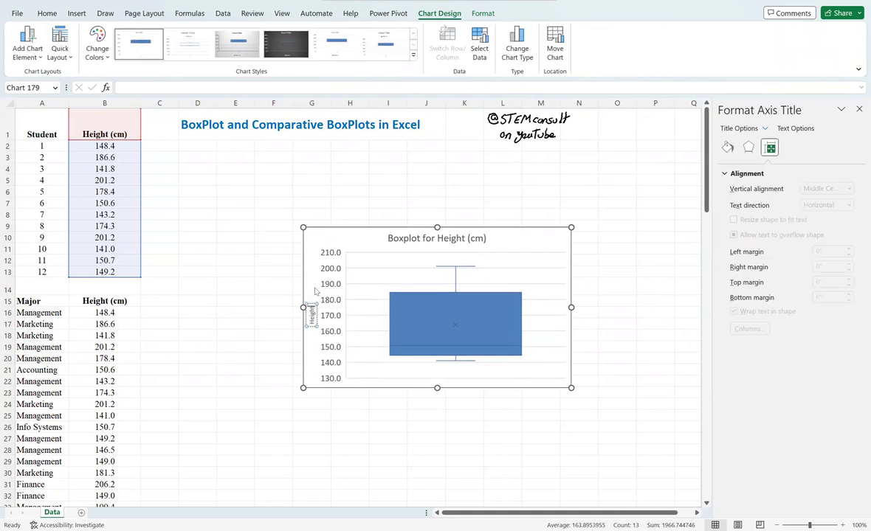
text( (cm))
click(487, 168)
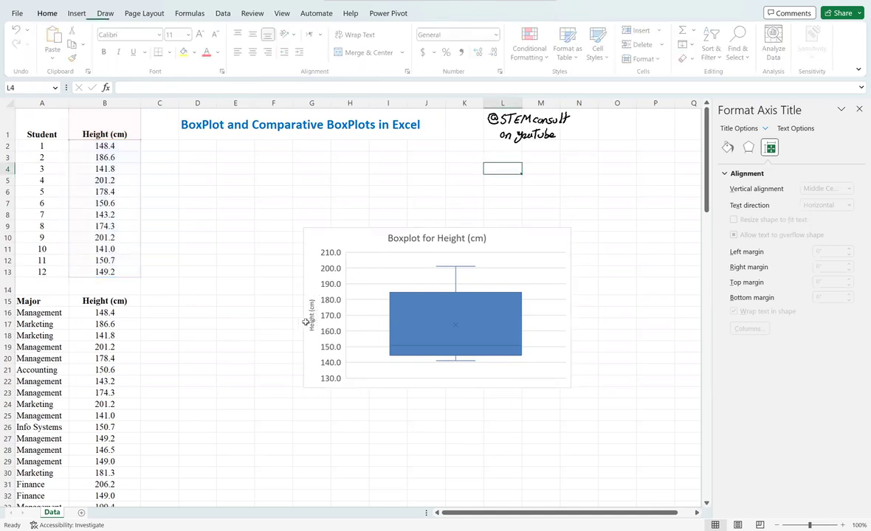
Increase the vertical axis title's font size to 14 and make it bold
click(310, 317)
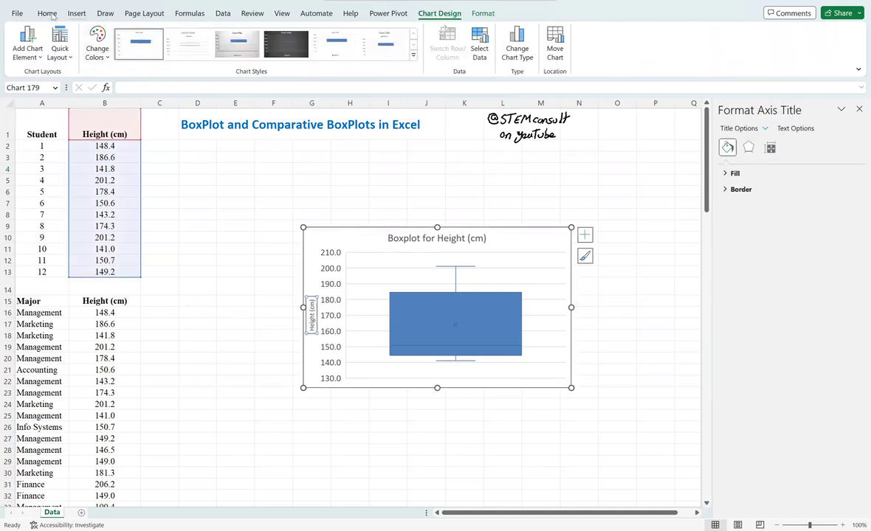
click(52, 14)
click(201, 35)
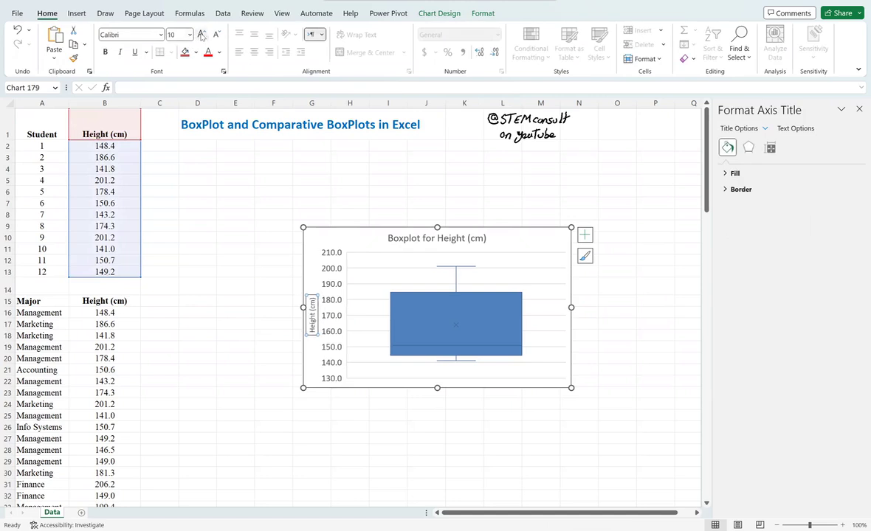
click(200, 34)
click(201, 35)
click(200, 34)
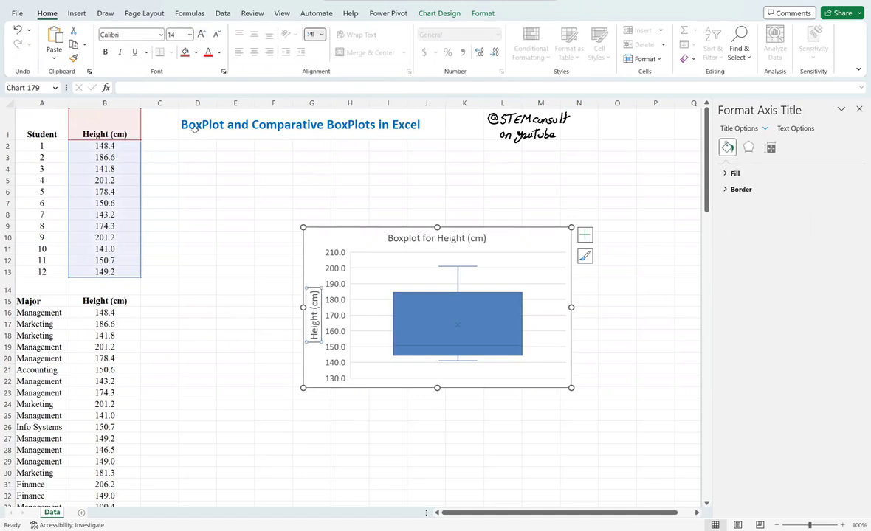
click(310, 168)
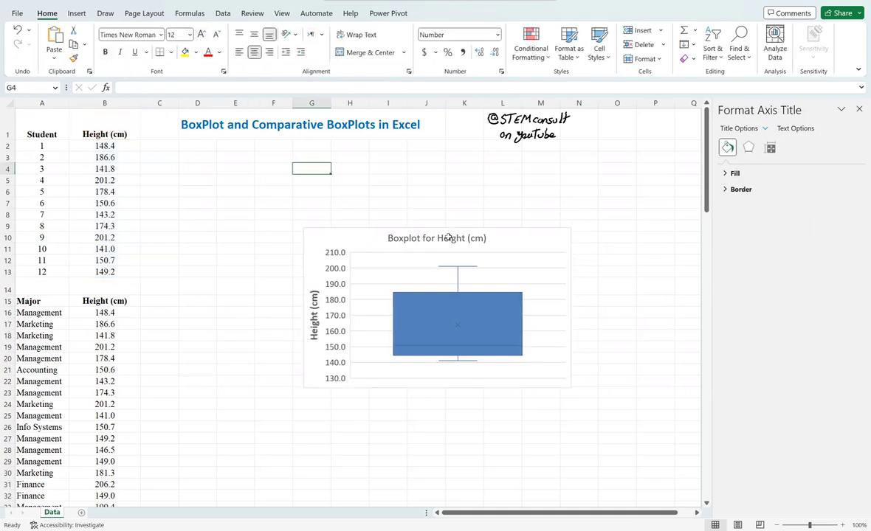
Make the chart title "Boxplot for Height (cm)" bold
click(448, 237)
click(443, 238)
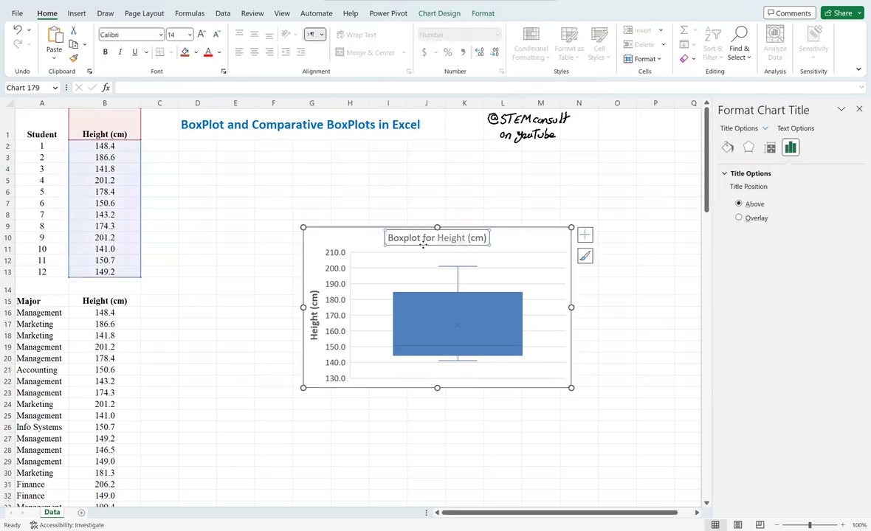
click(105, 52)
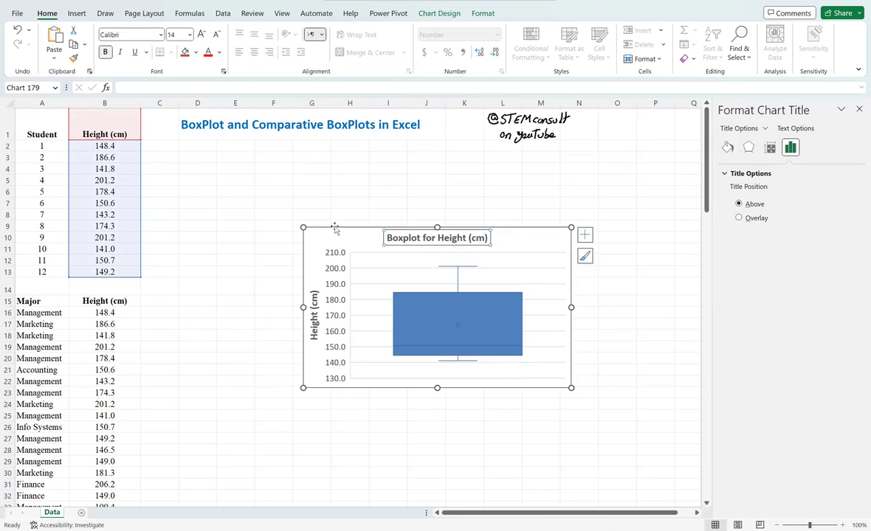
Shrink the boxplot to about 2.6" high by 4.79" wide and place it directly beneath the worksheet heading, beside the student heights
drag(309, 222, 285, 172)
drag(485, 305, 472, 282)
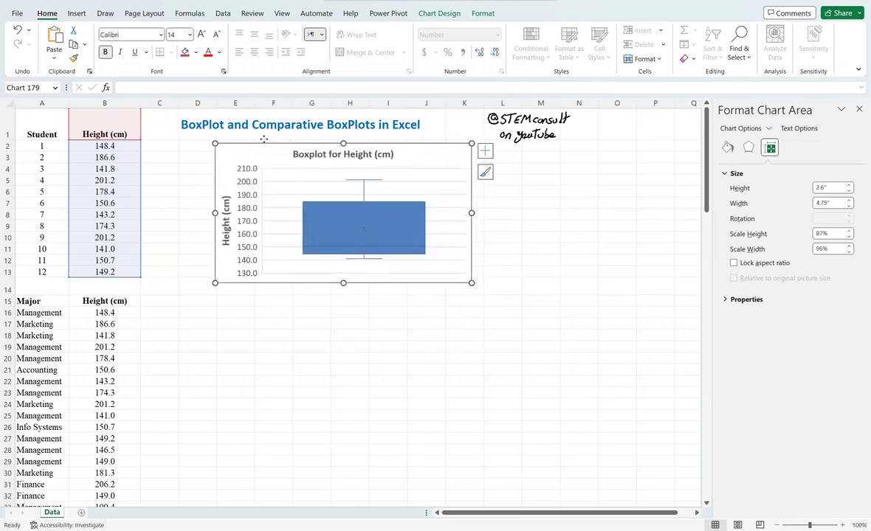
drag(263, 139, 241, 136)
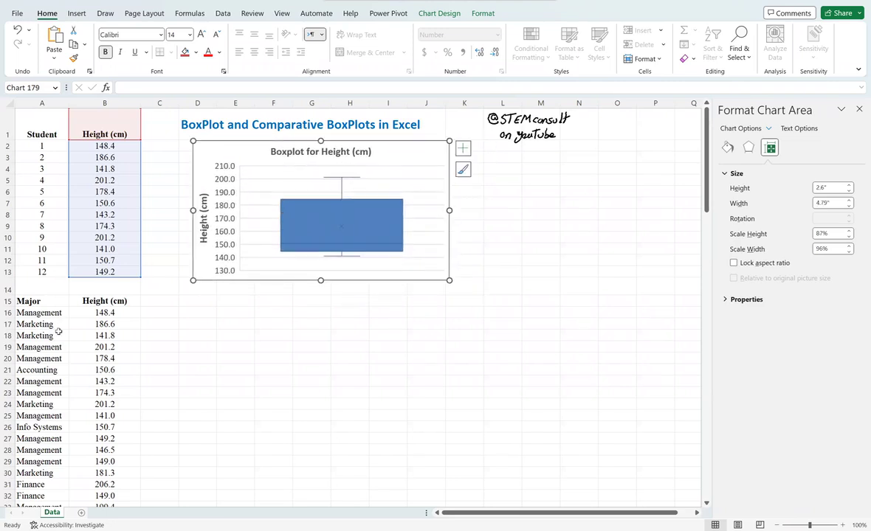
click(34, 301)
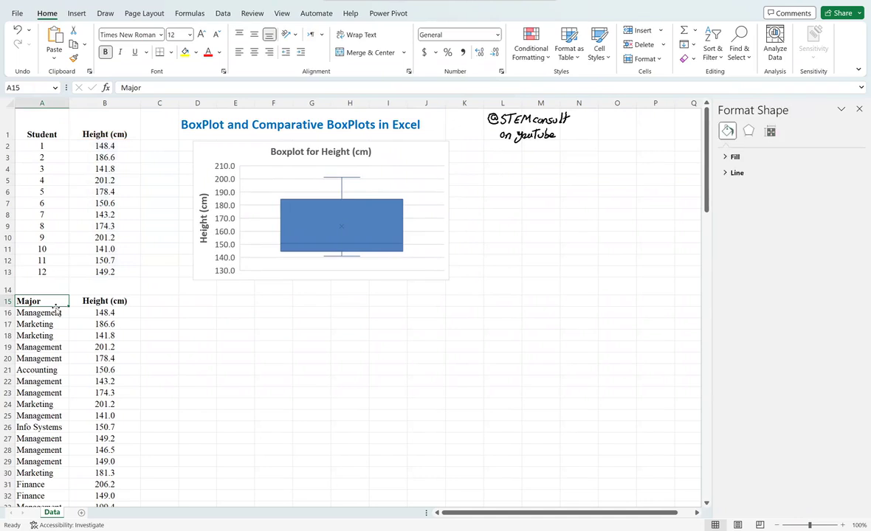
key(shift+Right)
key(shift+Down)
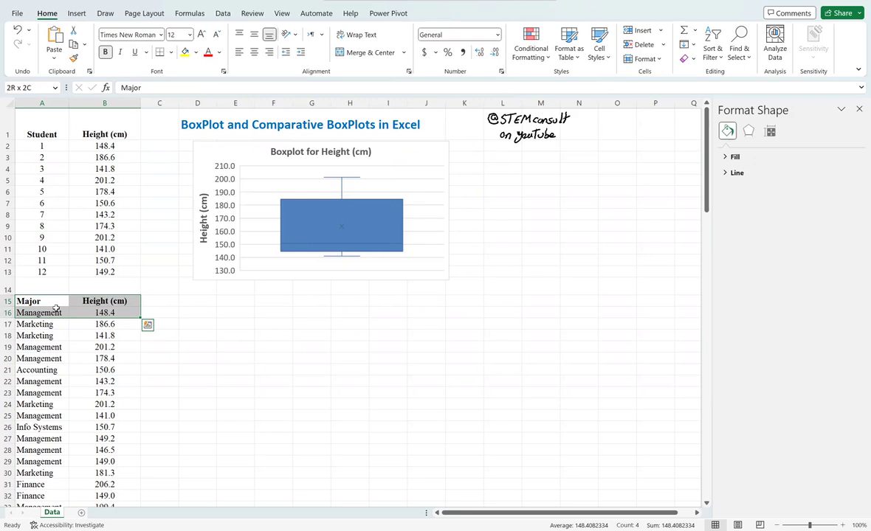
click(56, 310)
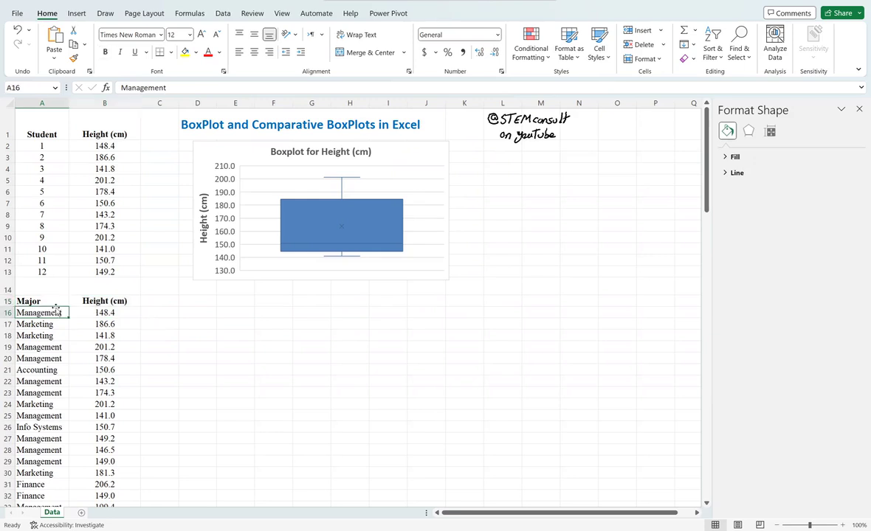
key(Right)
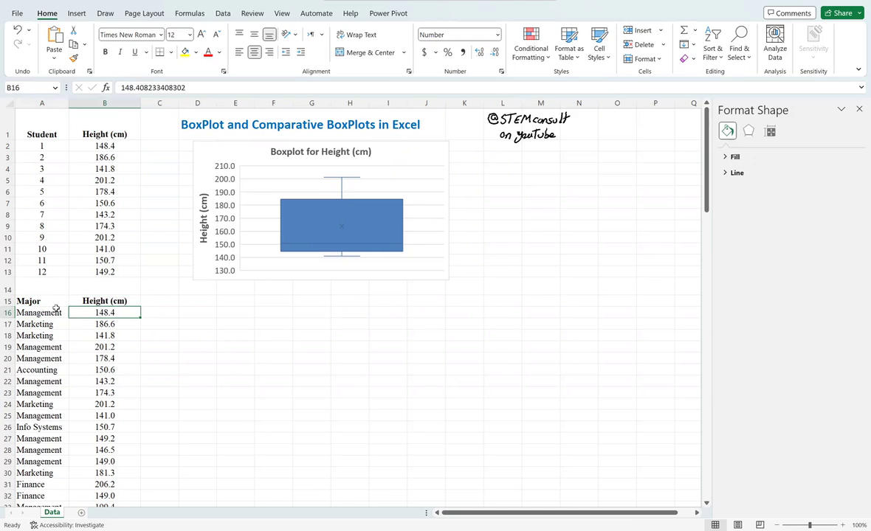
click(56, 310)
key(Up)
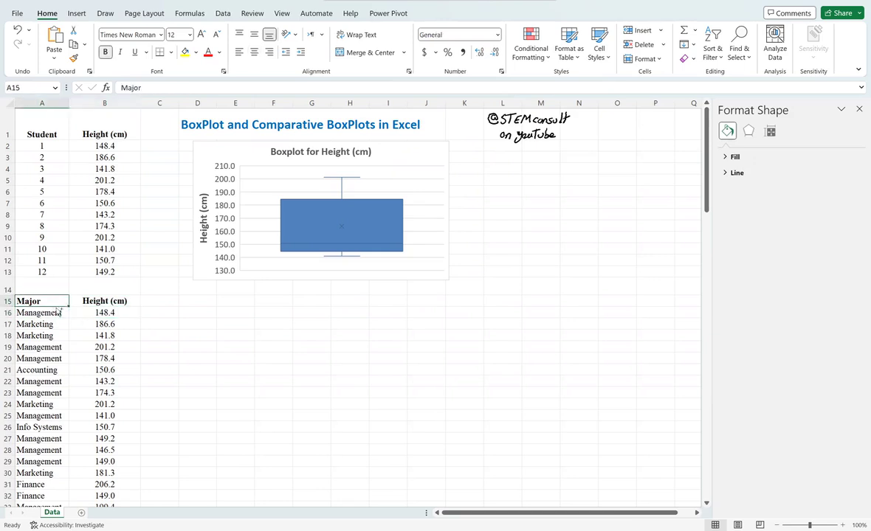
key(shift+Right)
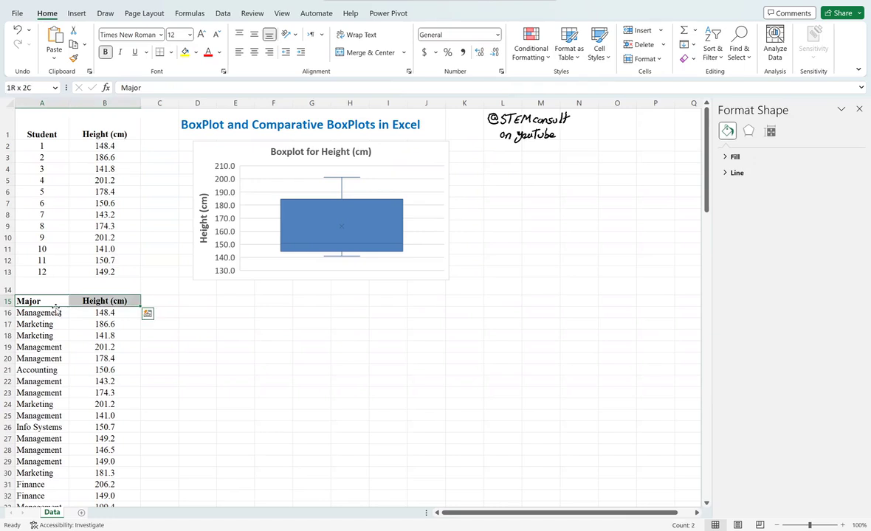
key(ctrl+q)
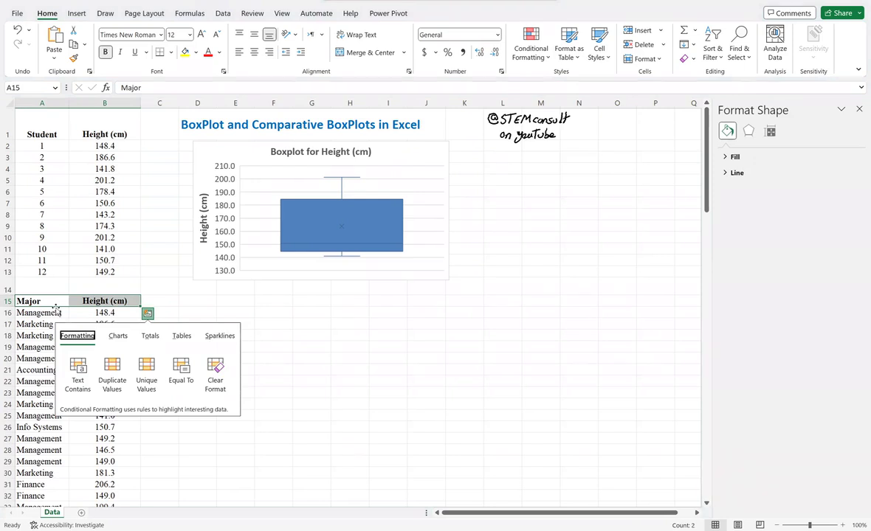
key(Escape)
key(Down)
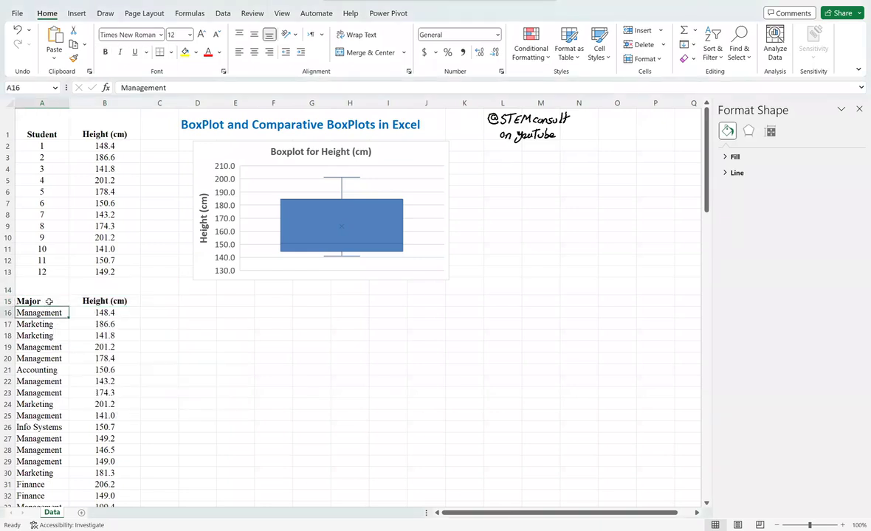
Insert a Box and Whisker chart from the entire Major and Height (cm) table starting at A15, including its headers
click(50, 301)
key(shift+Right)
key(ctrl+shift+Down)
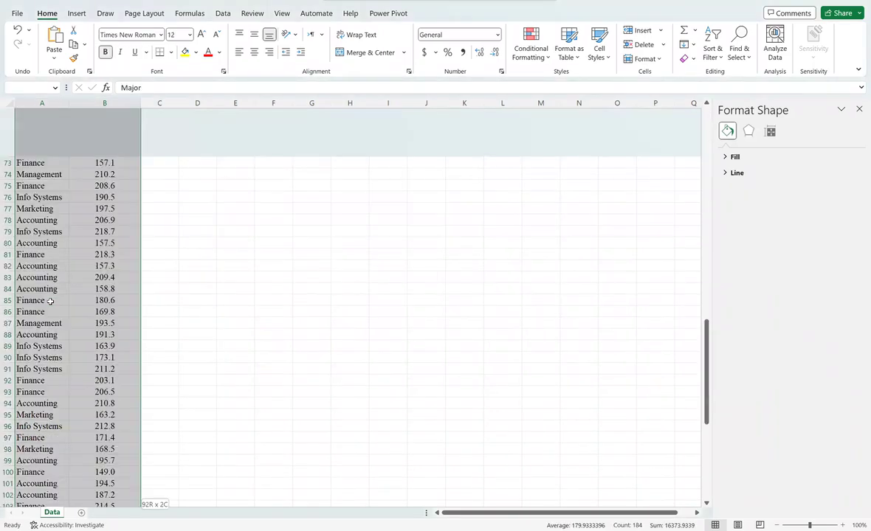
scroll(90, 316, up, 9)
scroll(110, 324, down, 10)
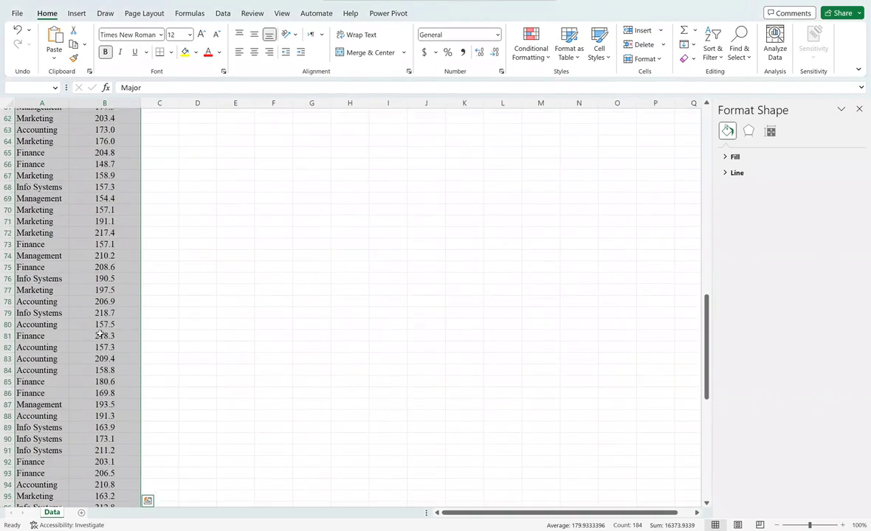
scroll(154, 338, up, 7)
scroll(155, 349, up, 17)
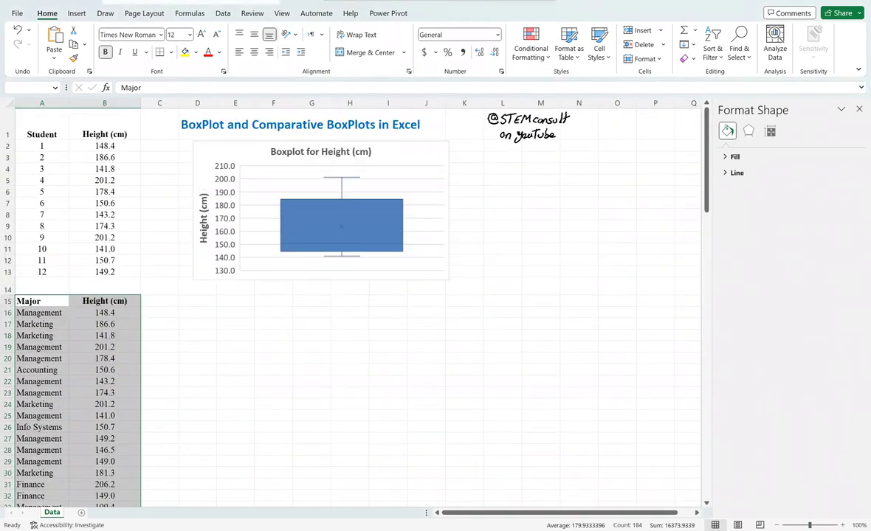
click(73, 14)
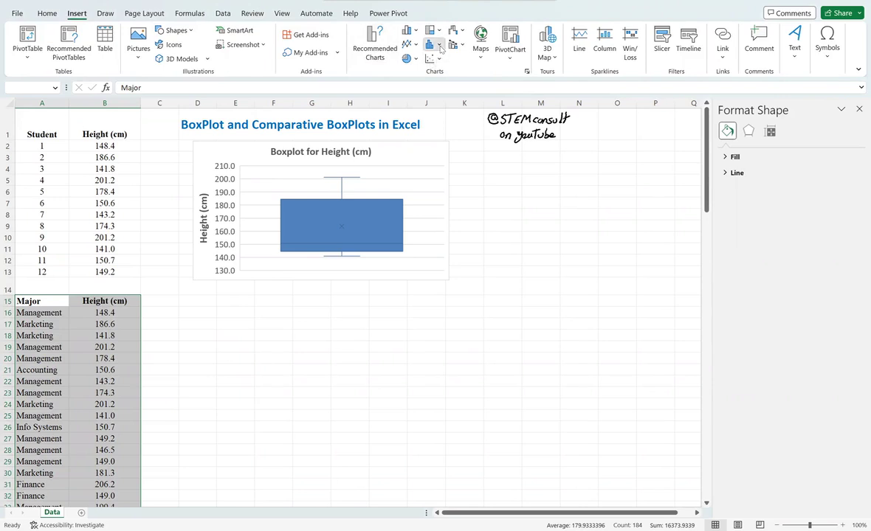
click(439, 46)
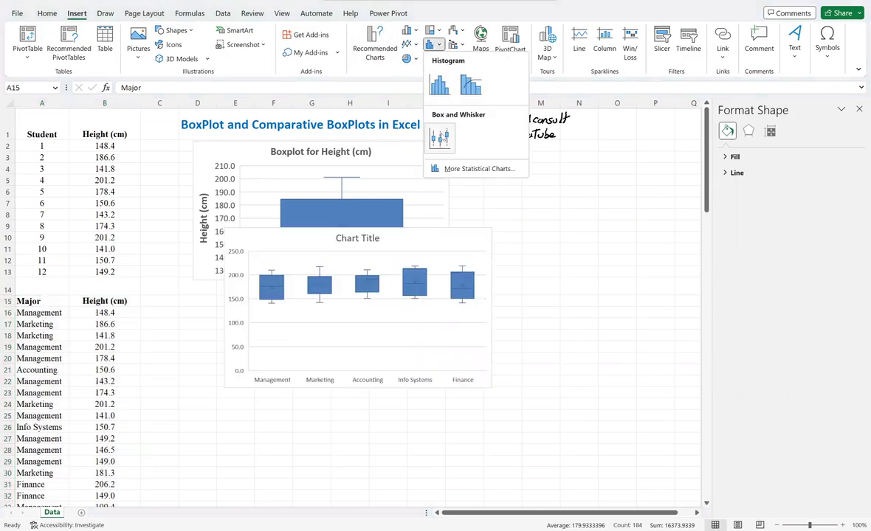
click(441, 138)
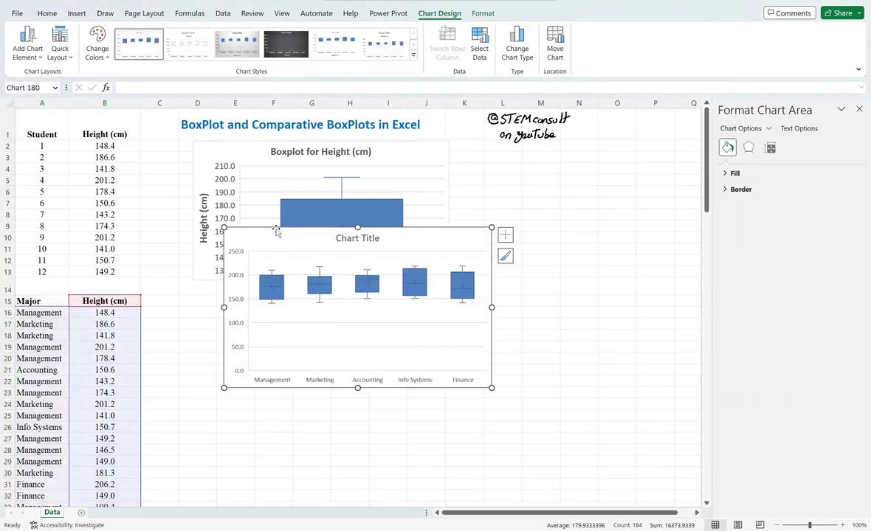
Place the comparative boxplot chart below the first boxplot, aligned with its left edge, and enlarge it to reach about column L and row 32
drag(240, 275, 226, 355)
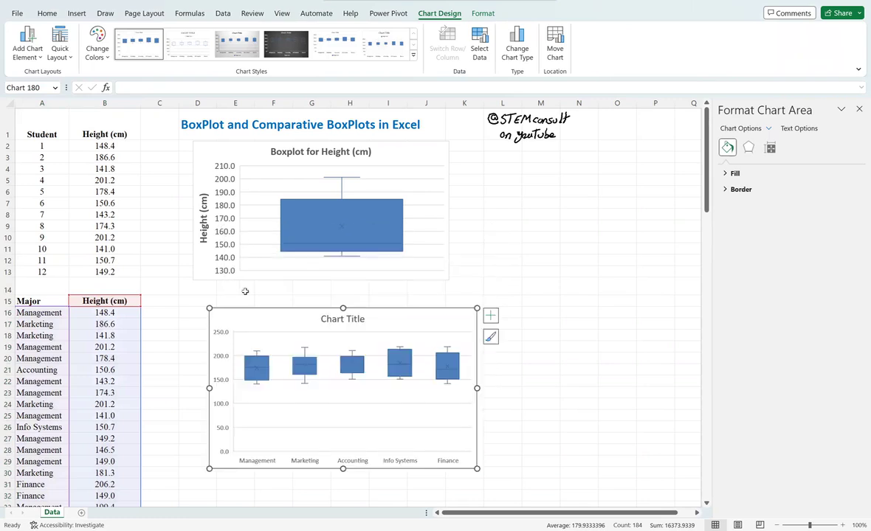
drag(246, 311, 230, 301)
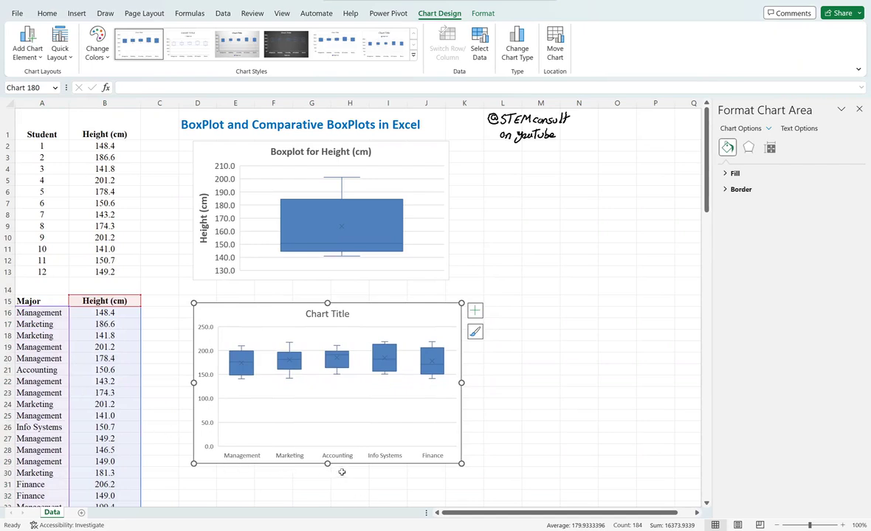
drag(461, 464, 532, 496)
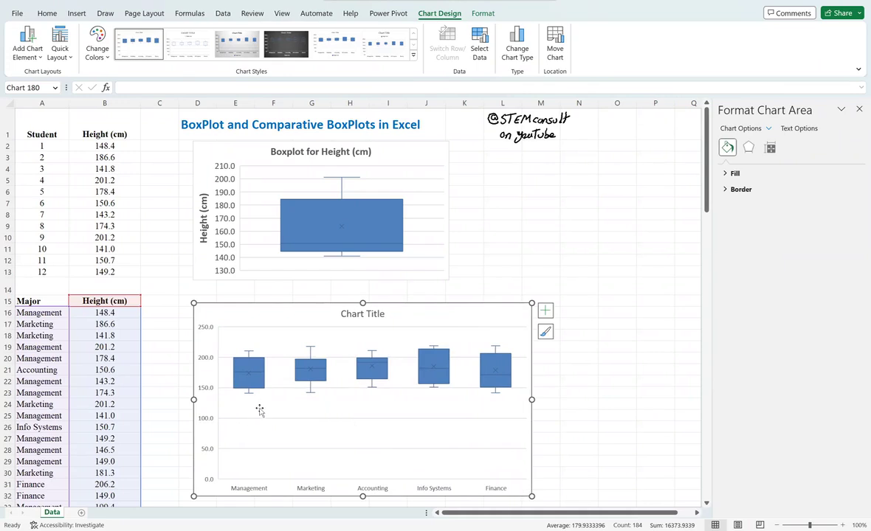
Set the minimum bound of the comparative boxplot's vertical axis to 135
click(208, 392)
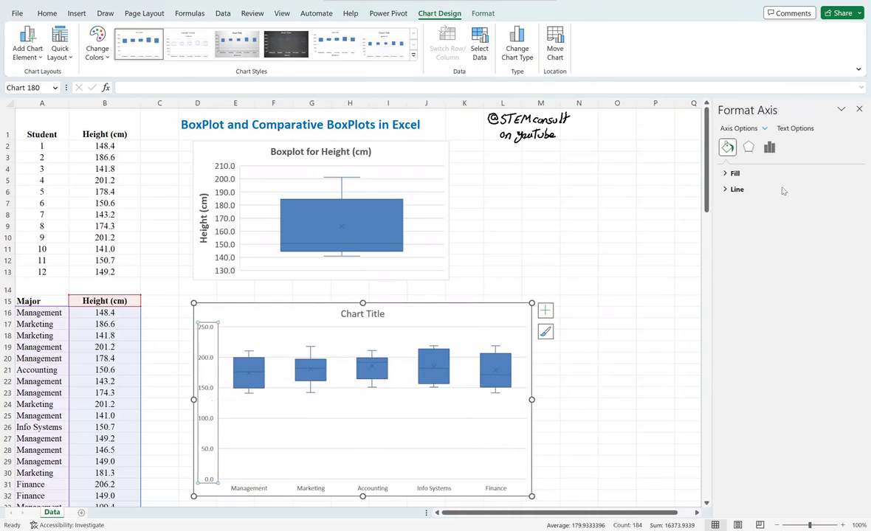
click(769, 147)
click(751, 173)
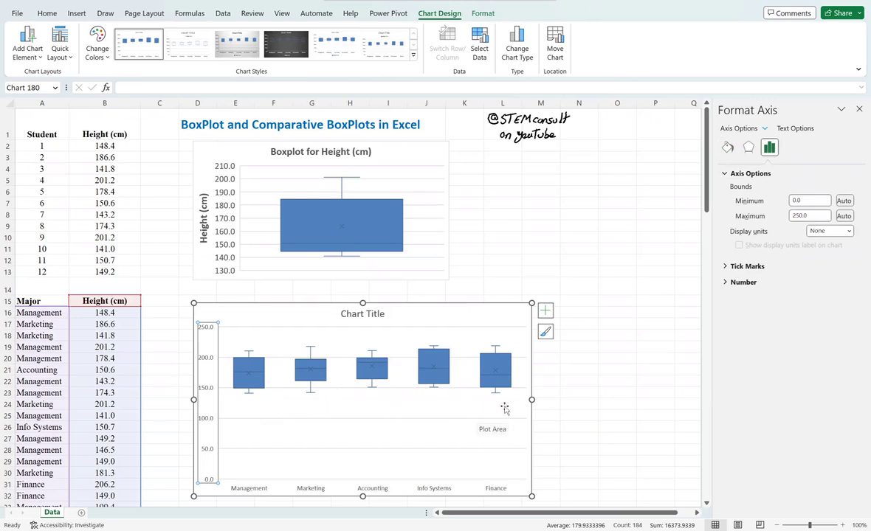
click(816, 214)
click(801, 200)
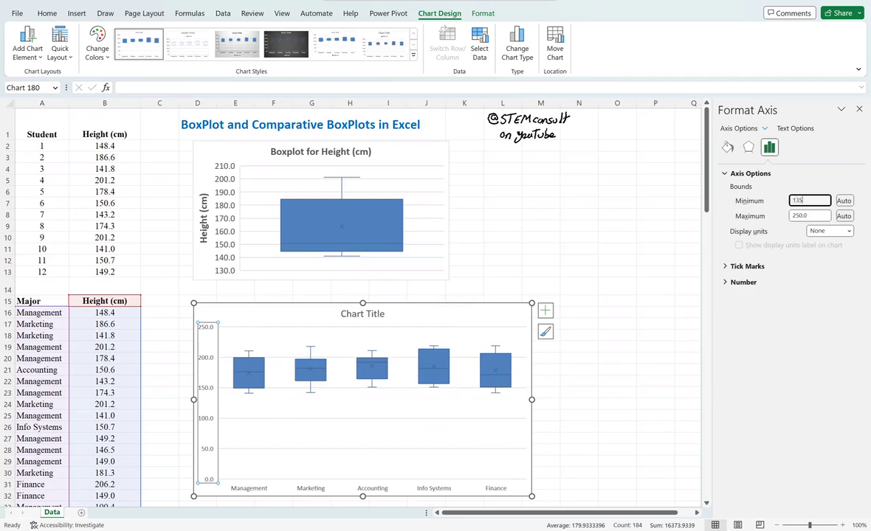
key(Return)
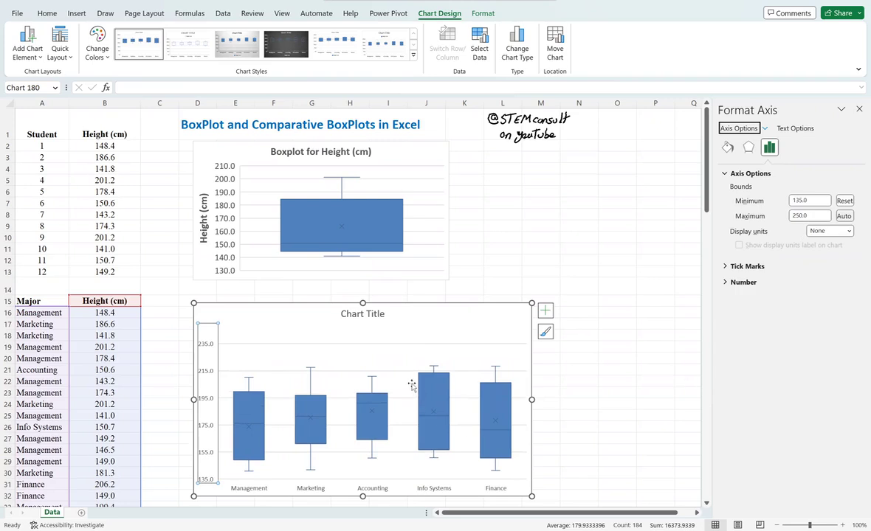
Set the maximum bound of the comparative boxplot's vertical axis to 225
click(811, 200)
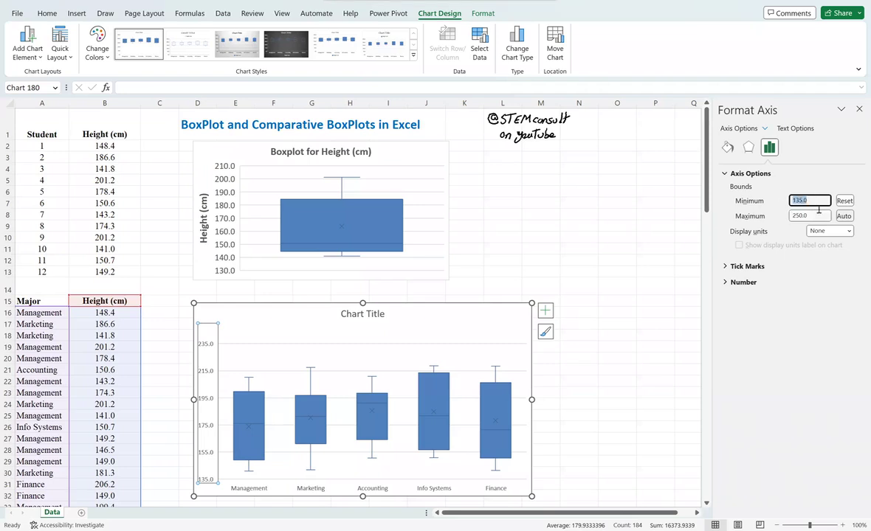
click(810, 216)
text(225)
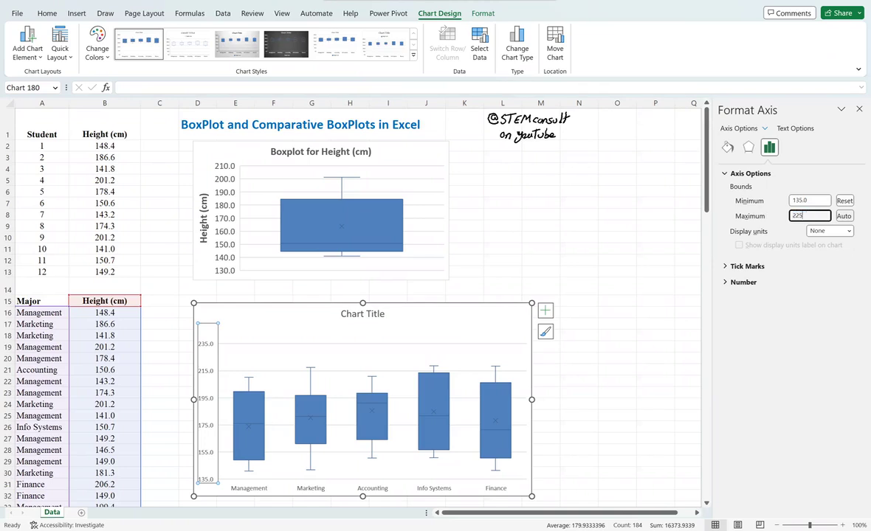
key(Return)
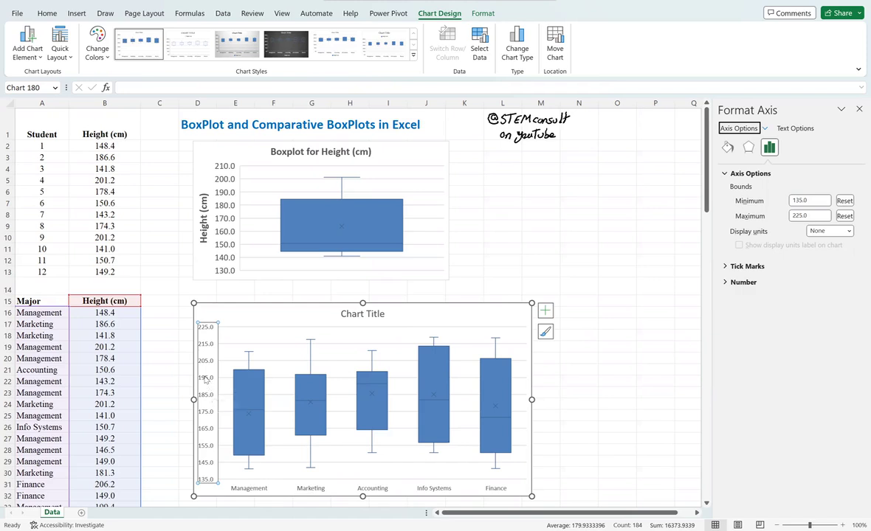
Format the comparative boxplot's vertical axis labels as 11 pt bold
click(47, 14)
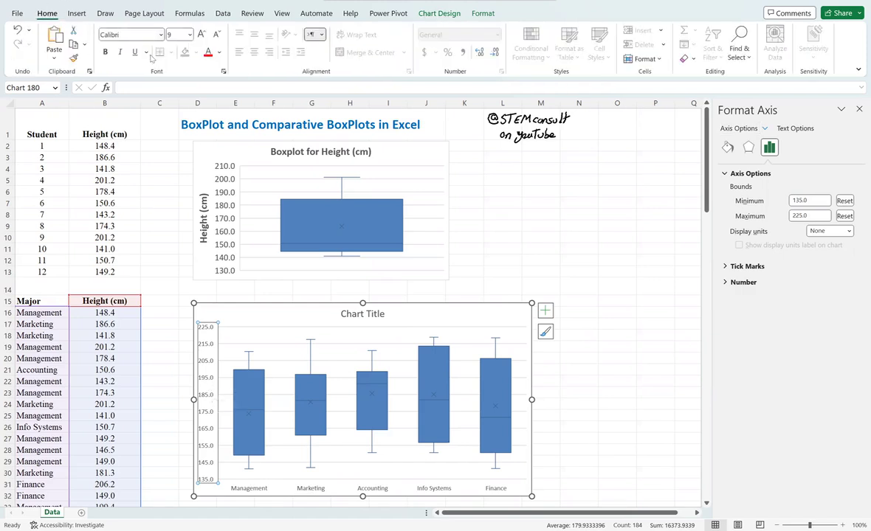
click(200, 35)
click(200, 34)
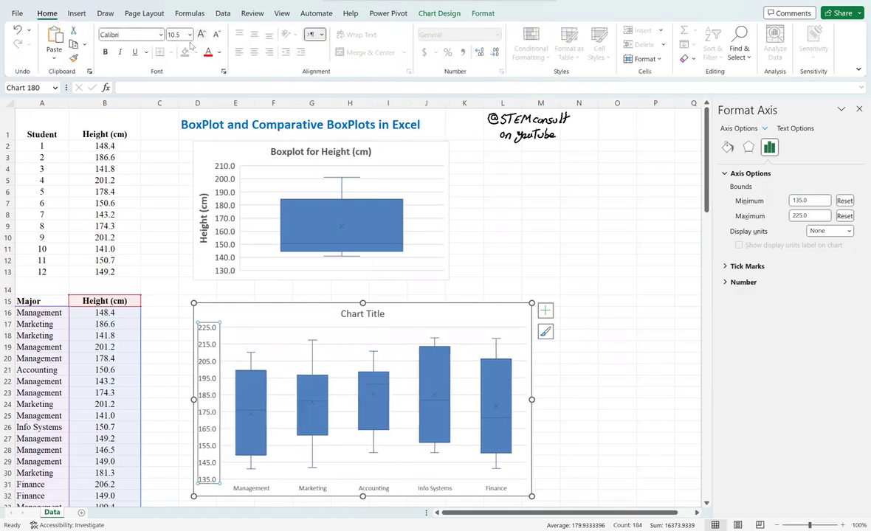
click(106, 51)
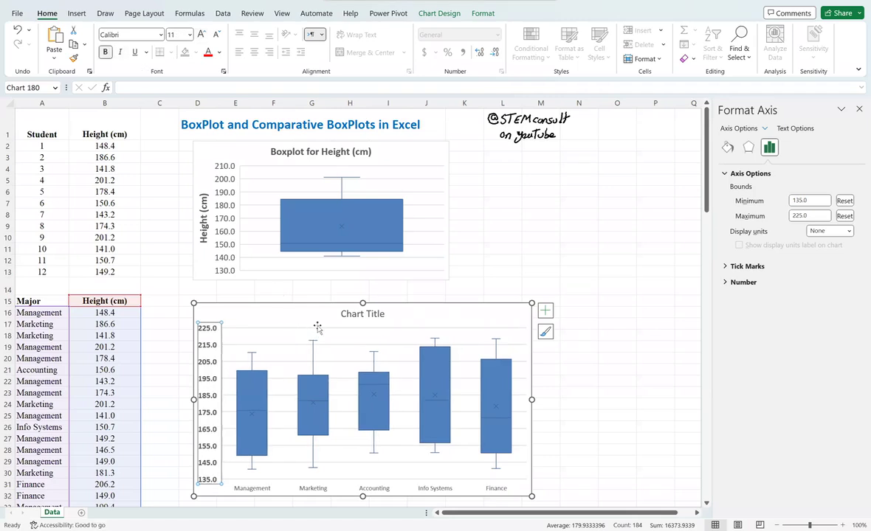
Replace the comparative chart's placeholder title with "Comparative Boxplot"
click(347, 317)
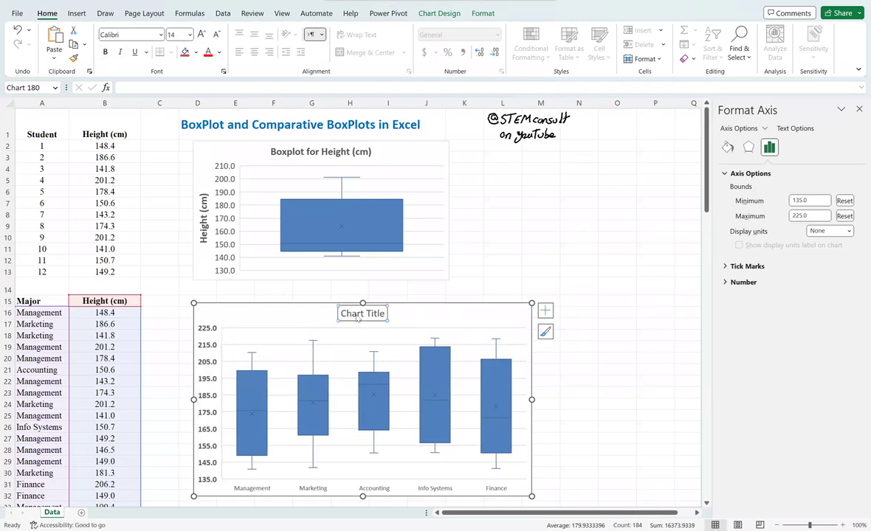
click(344, 315)
click(344, 316)
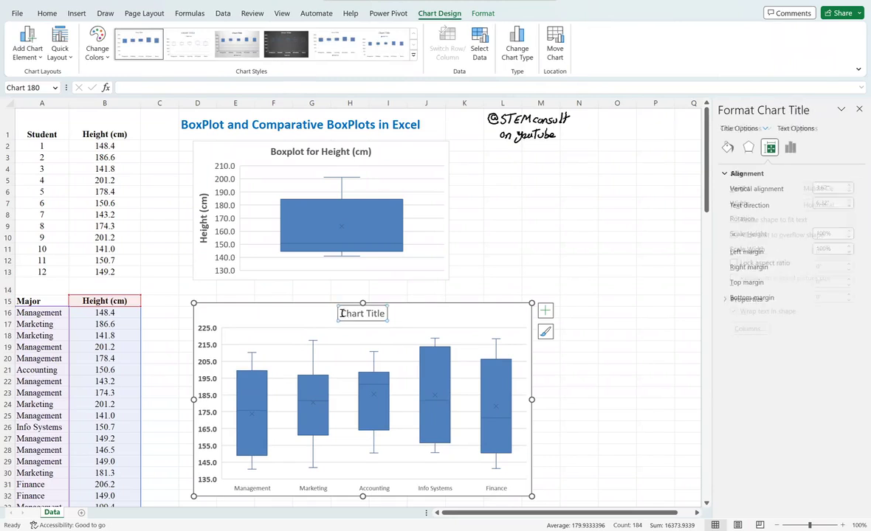
drag(341, 314, 398, 313)
text(C)
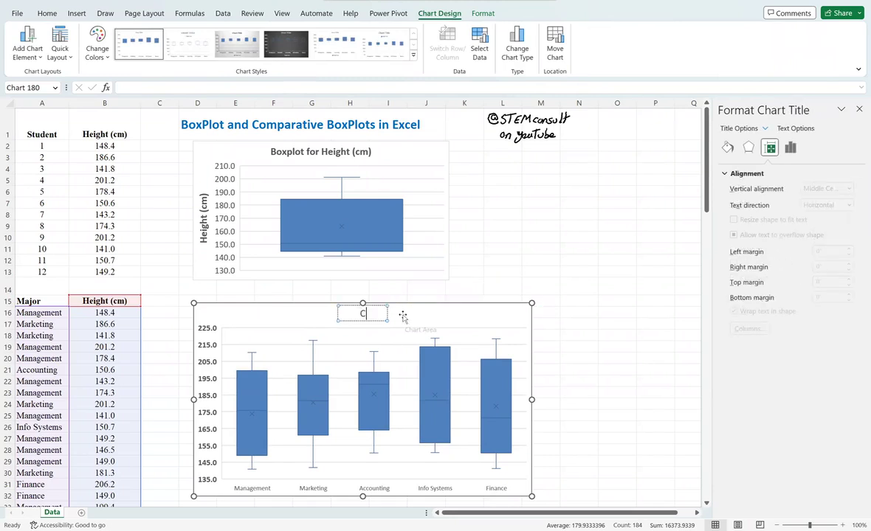
text(omparat)
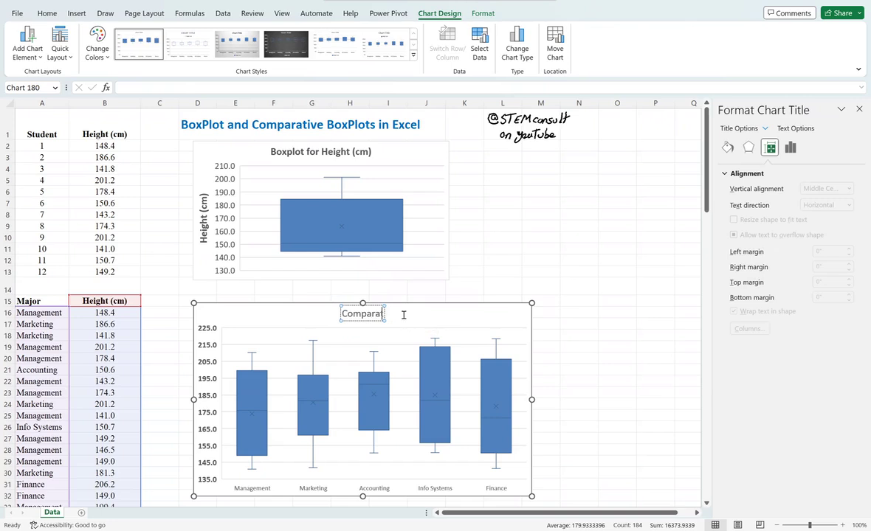
text(ive Boxplot)
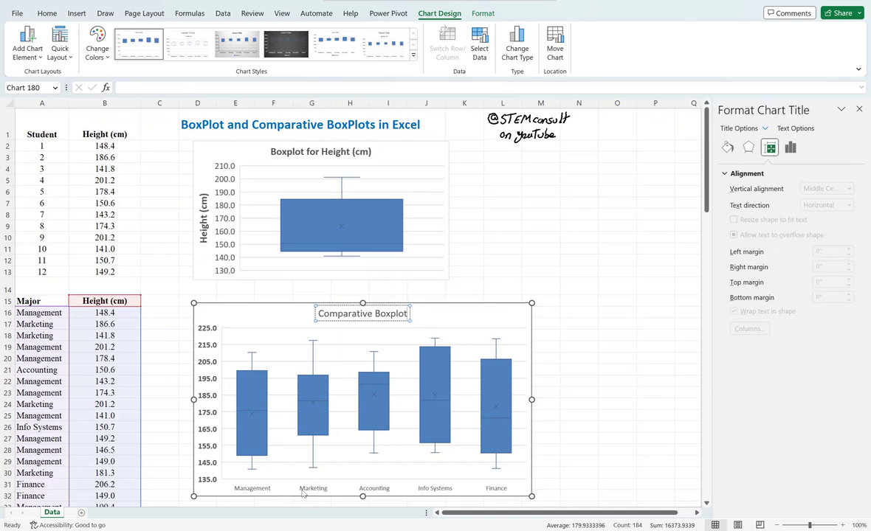
Format the major names along the comparative boxplot's horizontal axis as 12 pt bold
click(303, 491)
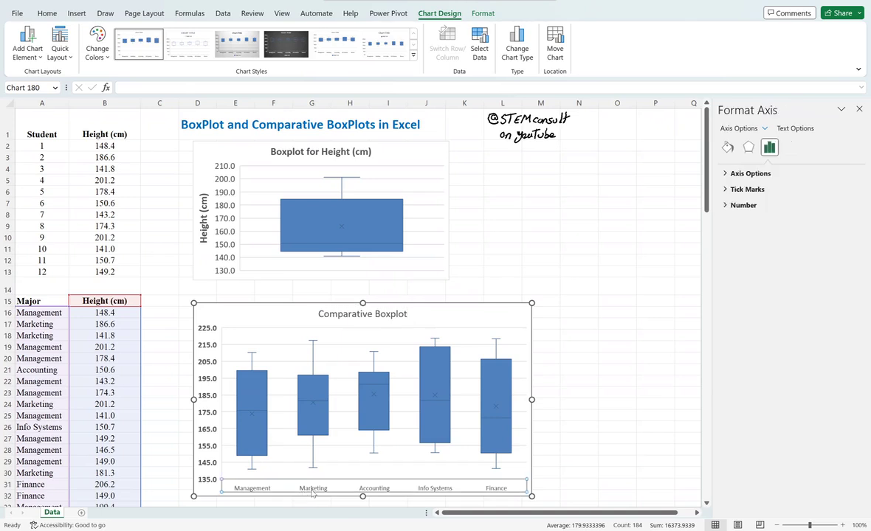
click(46, 14)
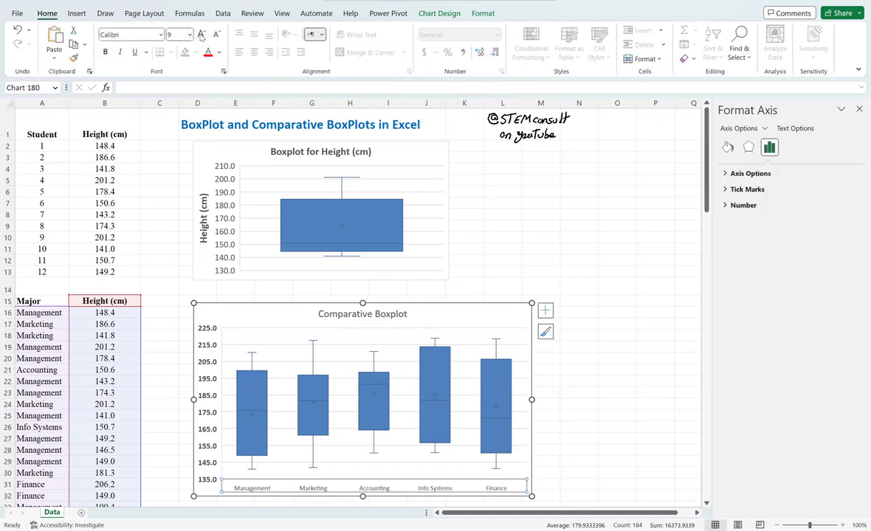
click(201, 34)
click(201, 34)
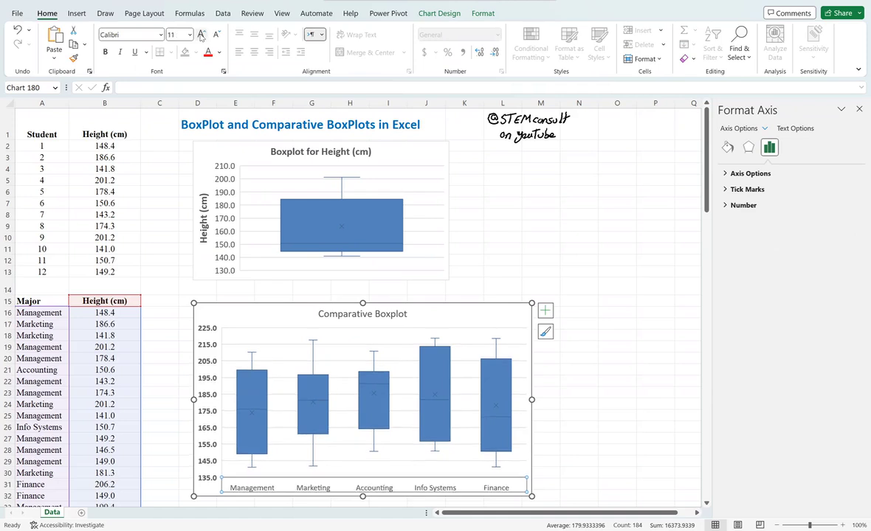
click(105, 51)
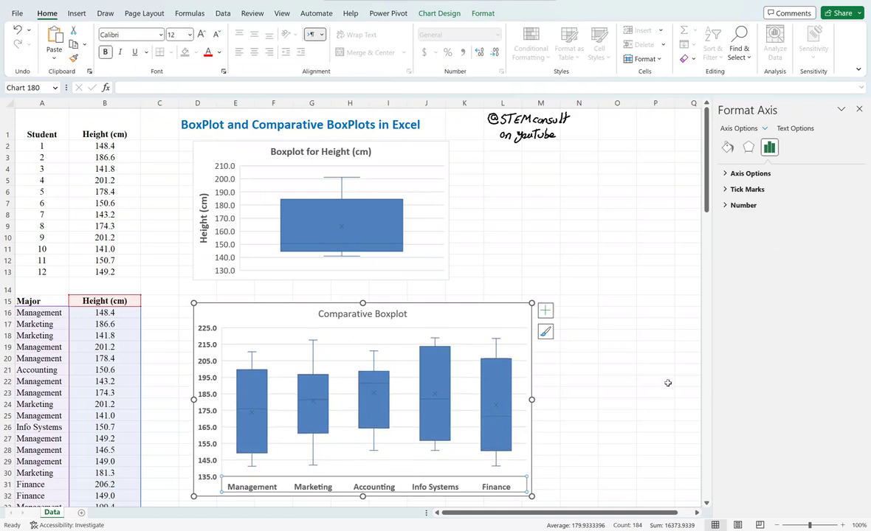
Move the comparative boxplot to start at about column D, row 14, and enlarge it to reach about column M, row 32
click(456, 402)
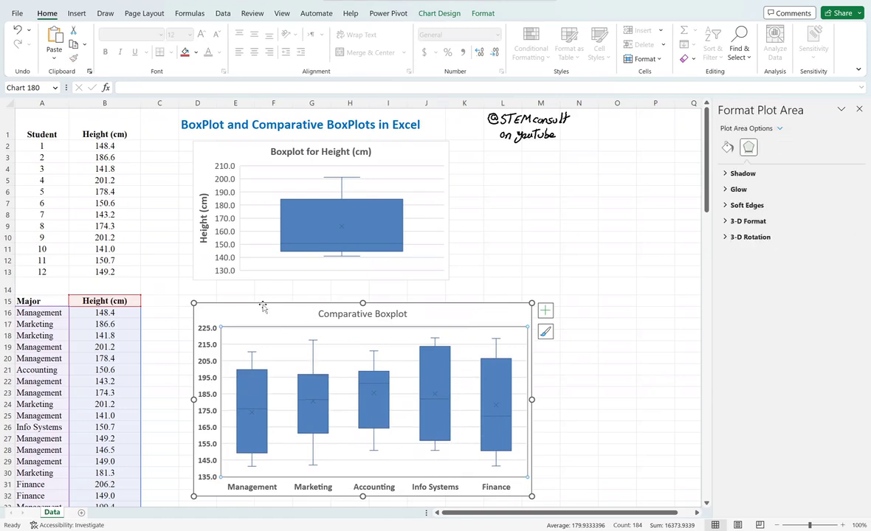
drag(262, 307, 249, 295)
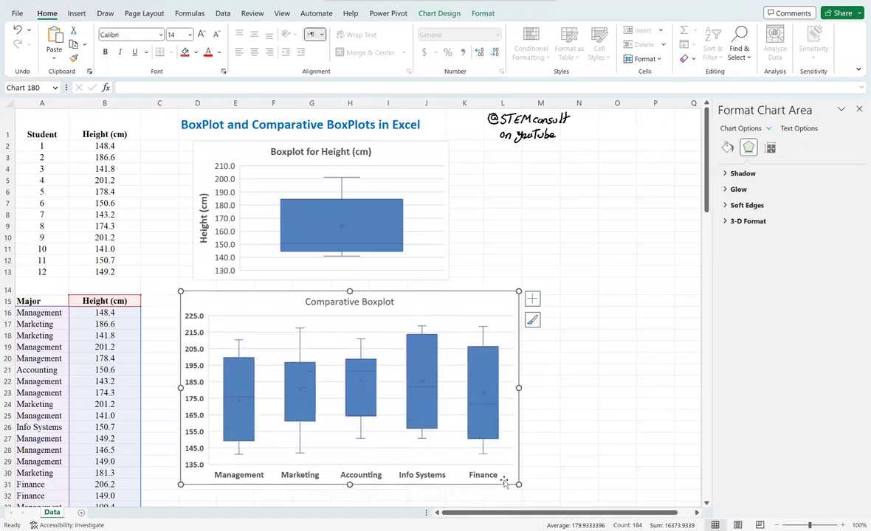
drag(518, 484, 559, 502)
Add axis titles to the comparative boxplot and name the horizontal axis "Major"
click(341, 336)
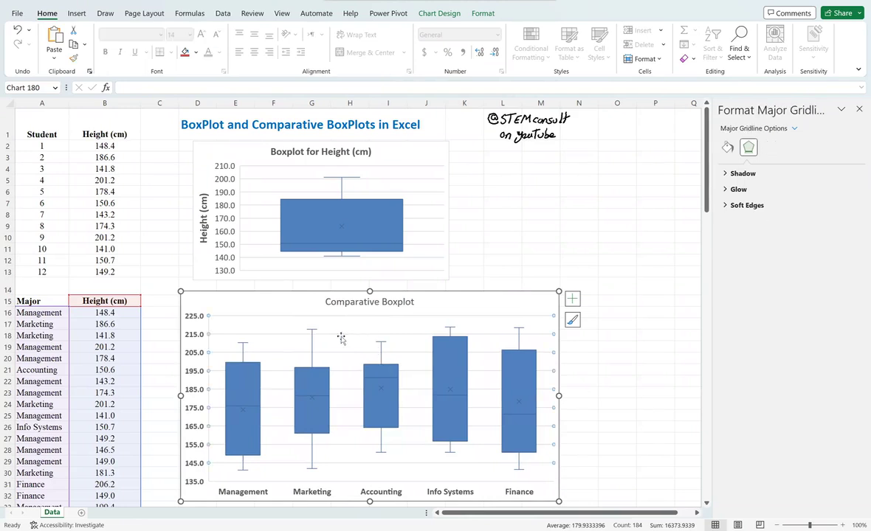
click(572, 301)
click(595, 328)
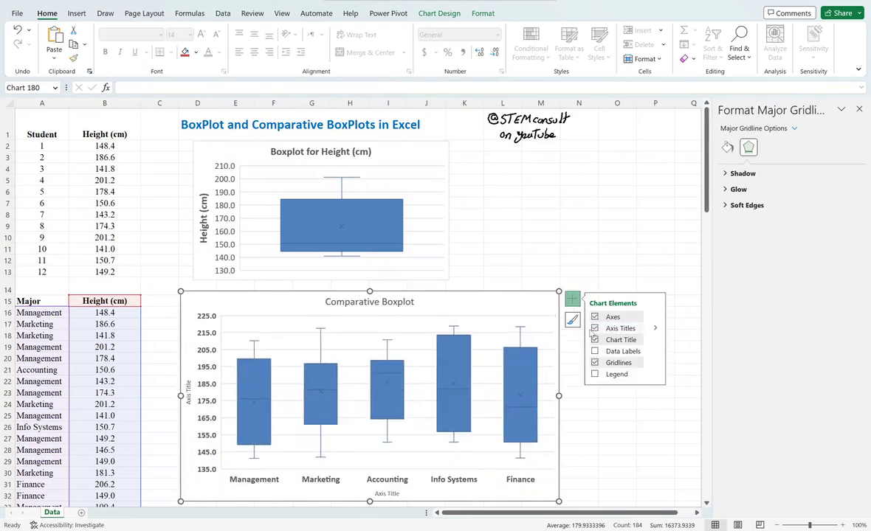
click(387, 492)
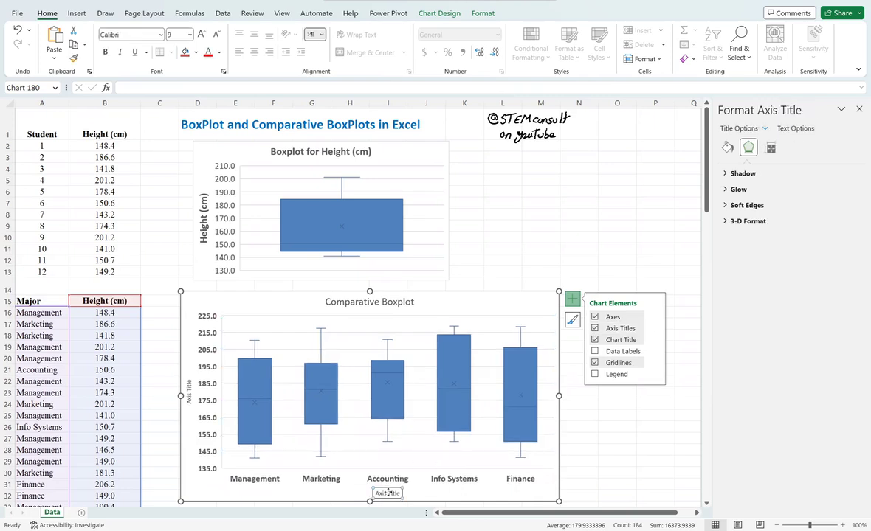
click(390, 492)
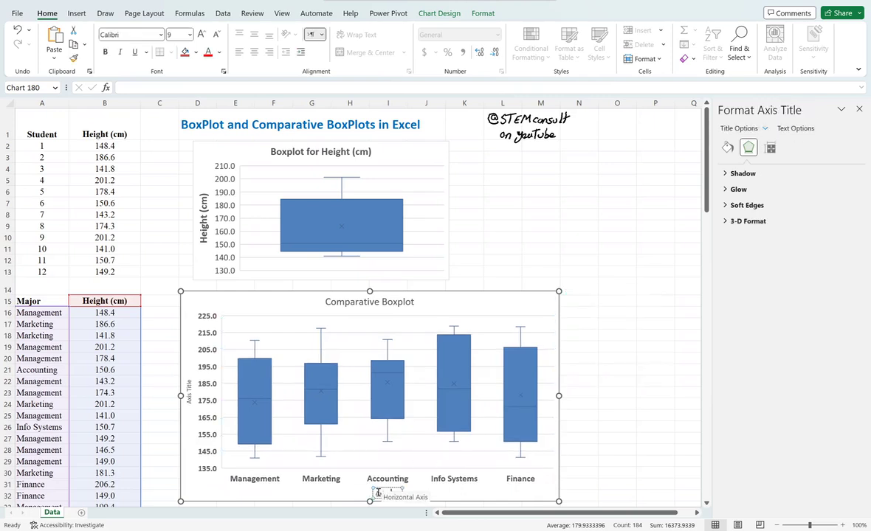
drag(375, 493, 403, 494)
text(M)
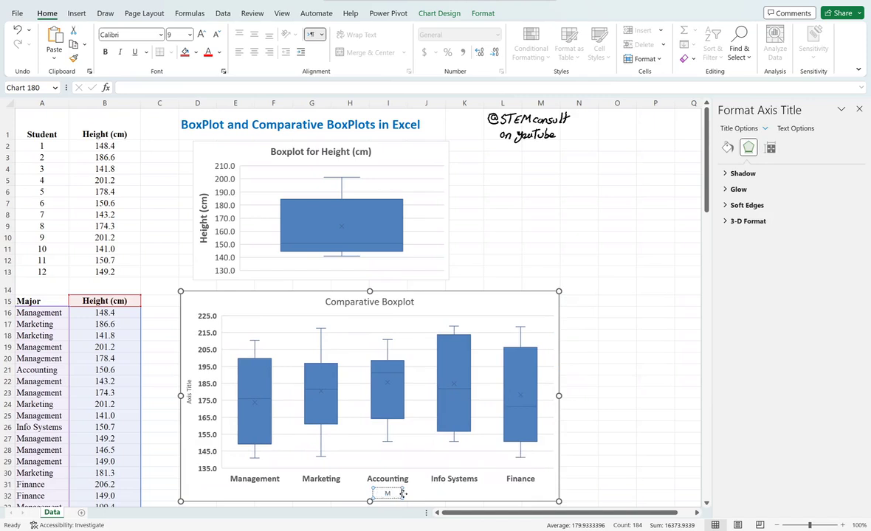
text(ajor)
Set the comparative boxplot's vertical axis title to "Height (cm)"
click(190, 391)
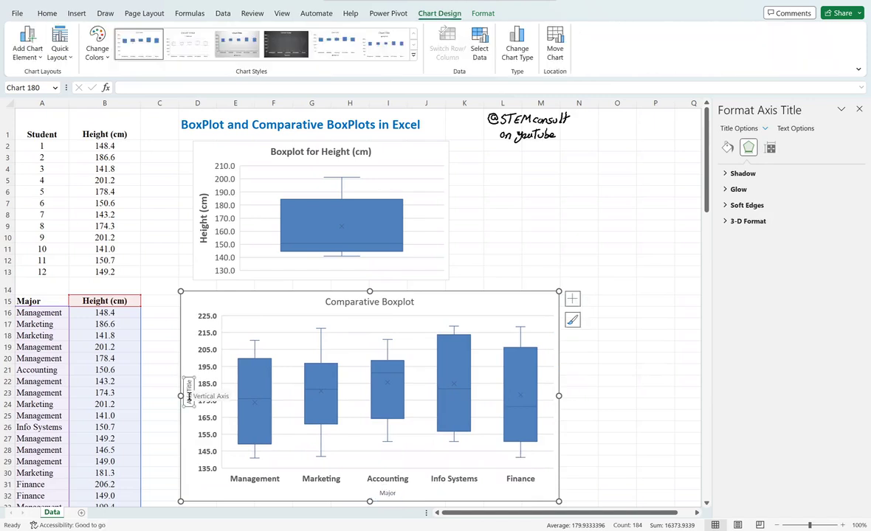
text(Height)
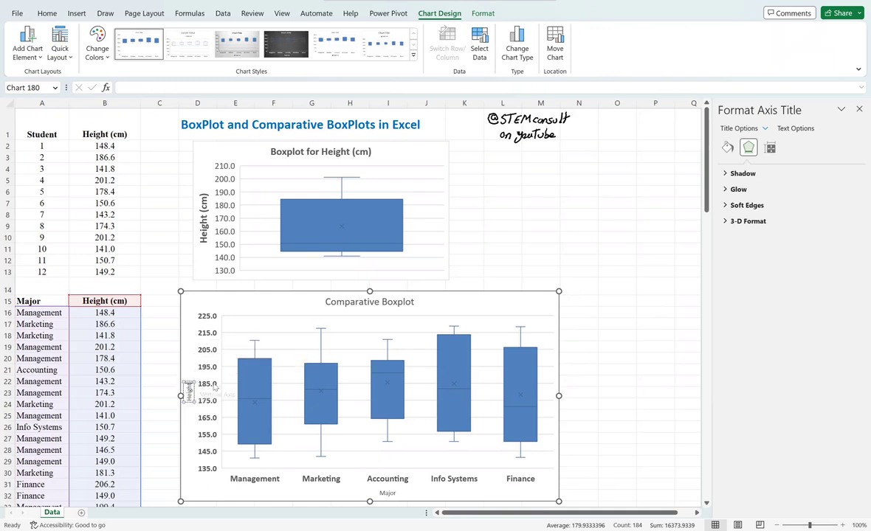
text( (cm))
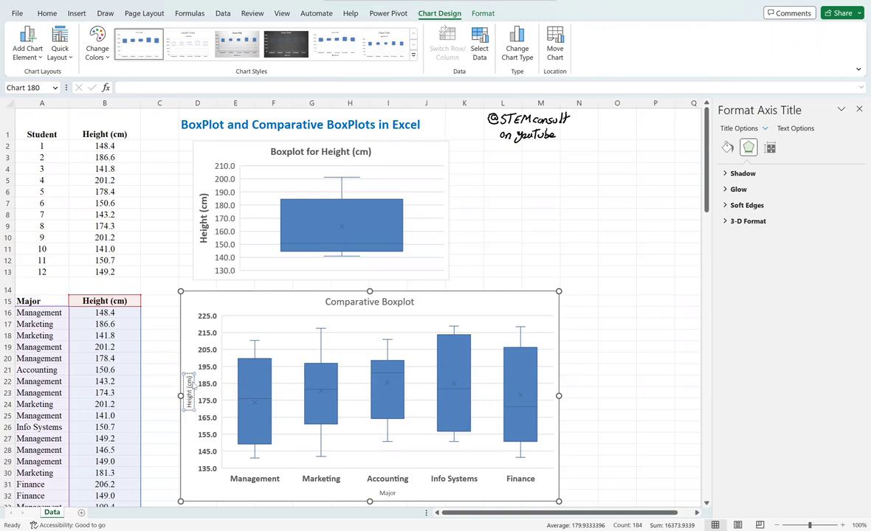
Format the comparative boxplot's "Height (cm)" axis title as 14 pt bold
click(197, 388)
click(189, 388)
click(47, 13)
click(201, 35)
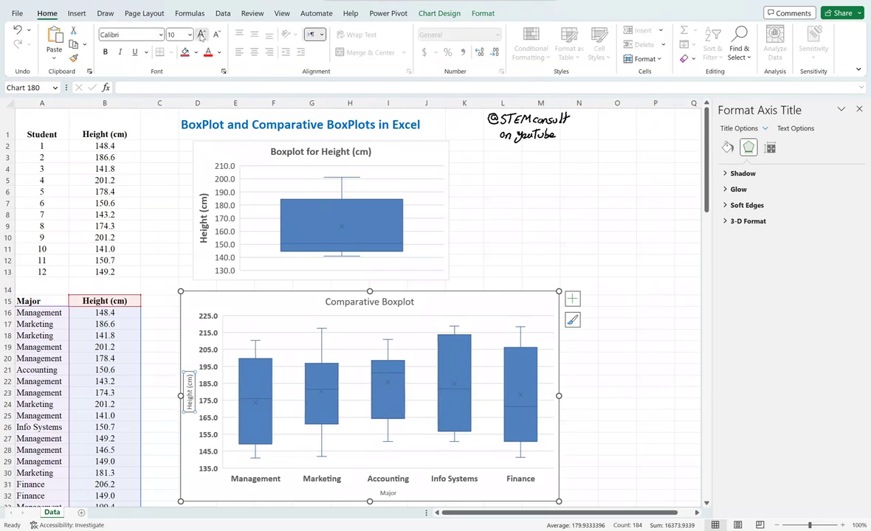
click(202, 35)
click(201, 35)
click(201, 35)
click(106, 52)
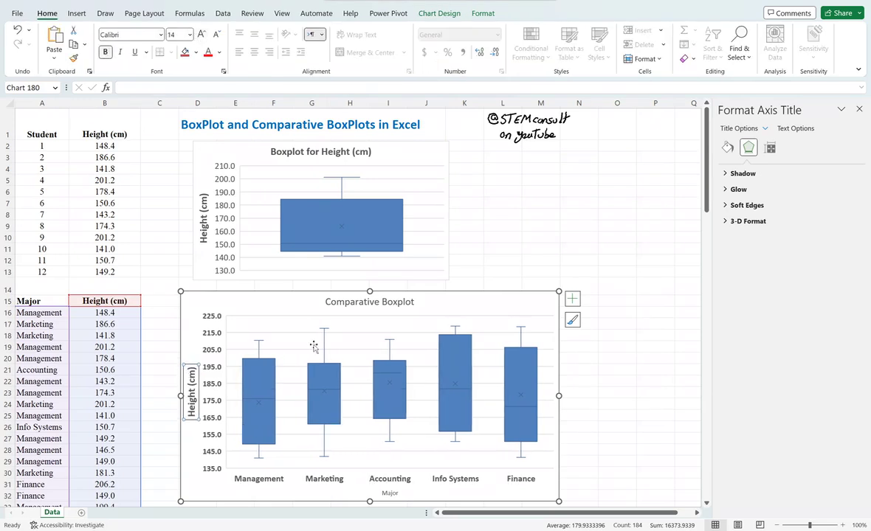
Format the "Major" axis title as 14 pt bold and deselect the chart
click(389, 493)
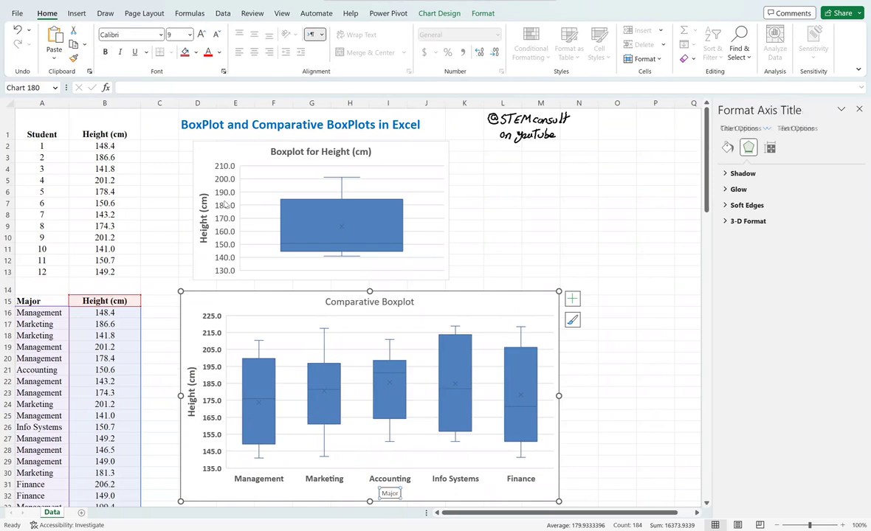
click(202, 34)
click(202, 35)
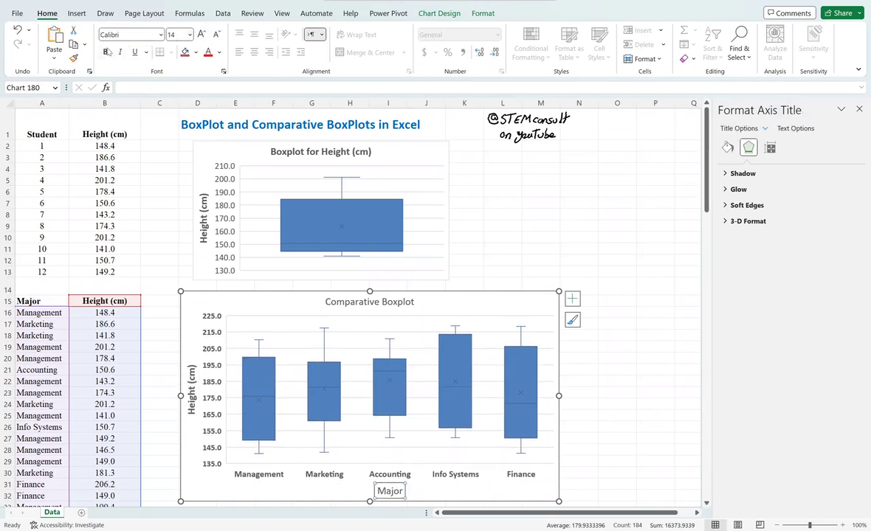
click(464, 237)
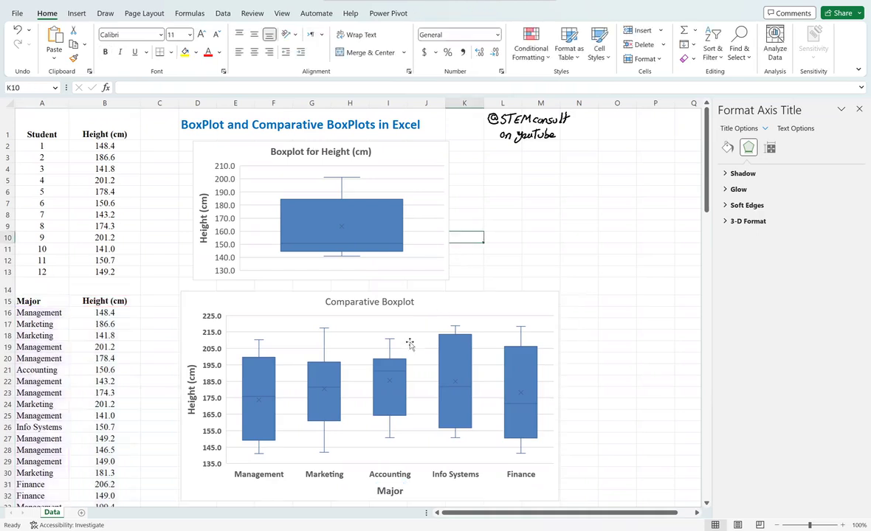
Format the comparative boxplot's chart title as 18 pt bold and deselect the chart
click(381, 307)
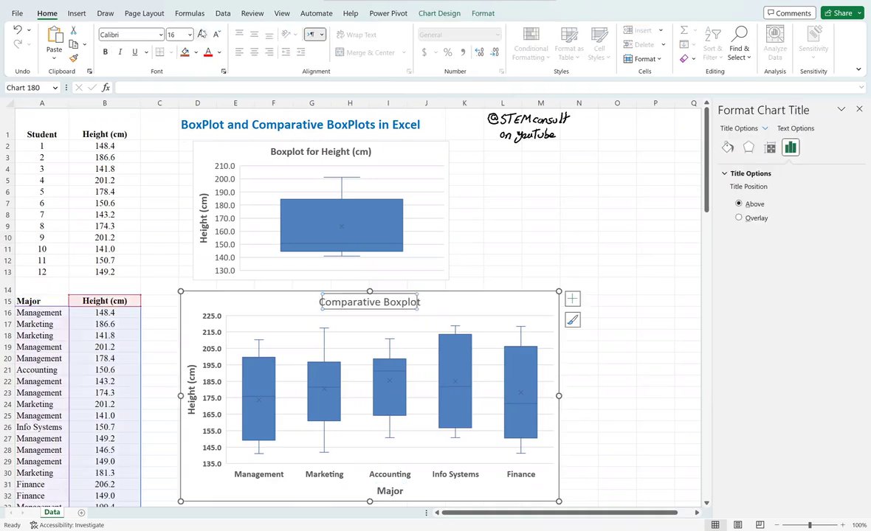
click(202, 34)
click(201, 34)
click(541, 237)
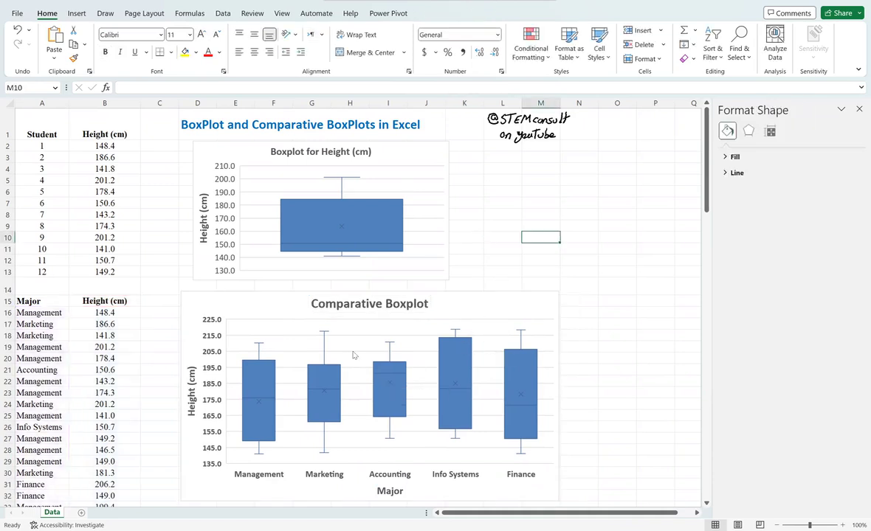
Hide the comparative boxplot's gridlines and show them again
click(323, 320)
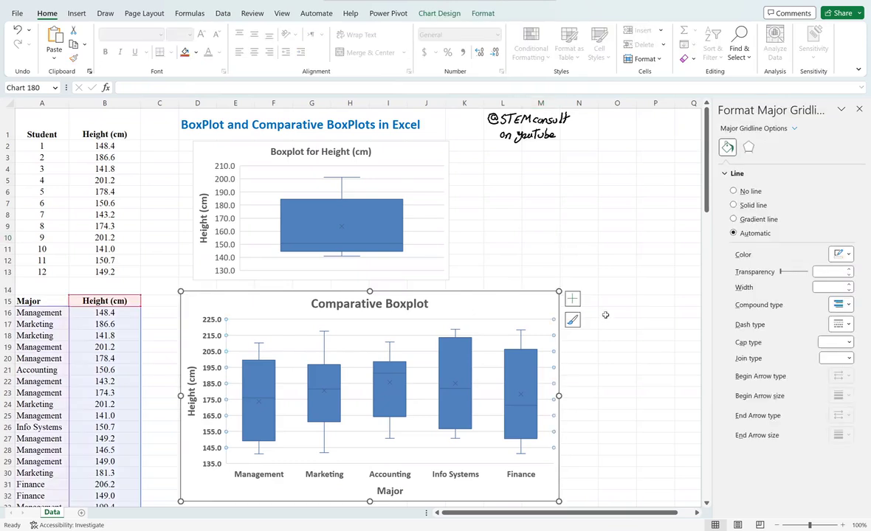
click(572, 298)
click(595, 363)
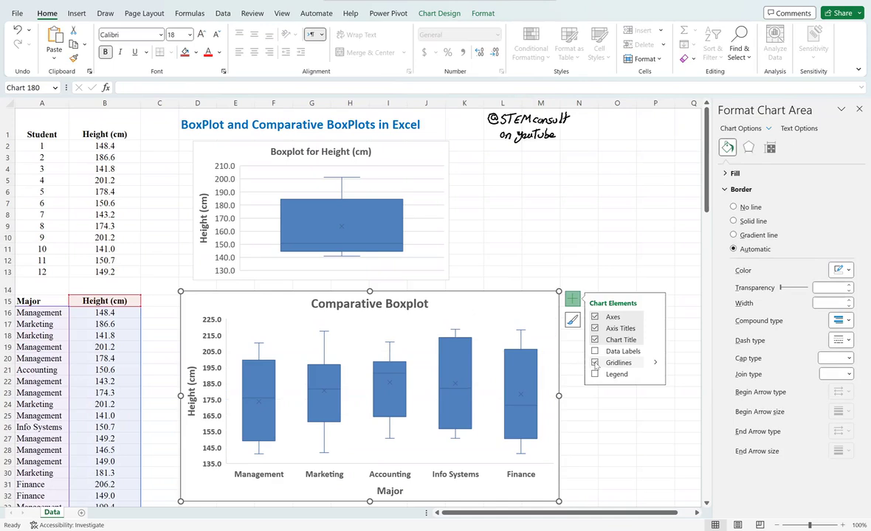
click(595, 362)
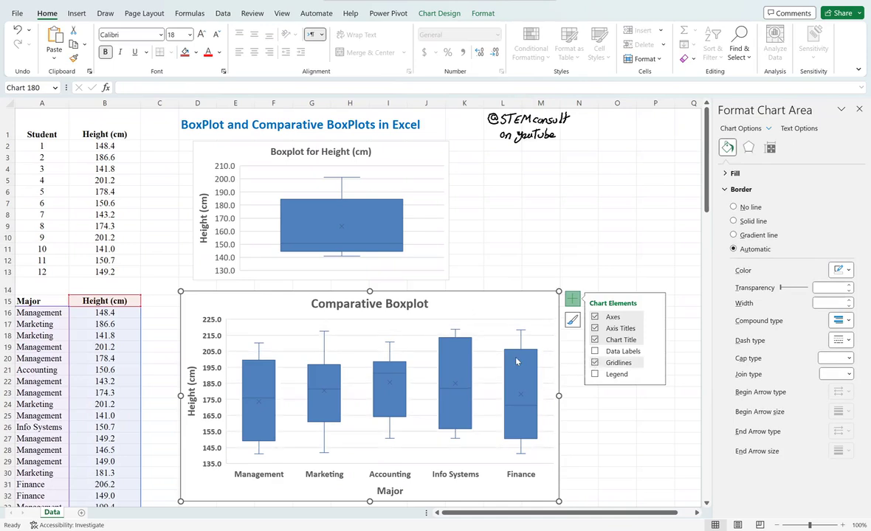
Open the formatting options of the comparative boxplot's height series and examine the gap width and other series settings
click(517, 362)
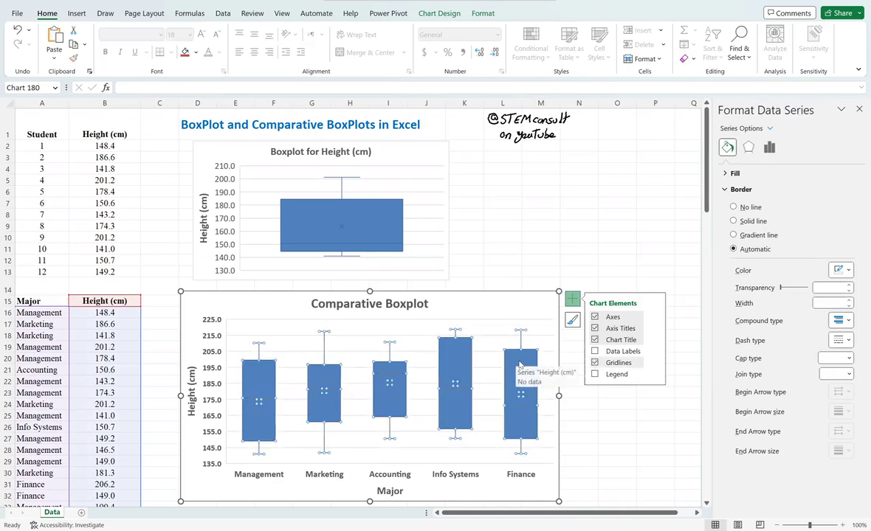
right_click(518, 357)
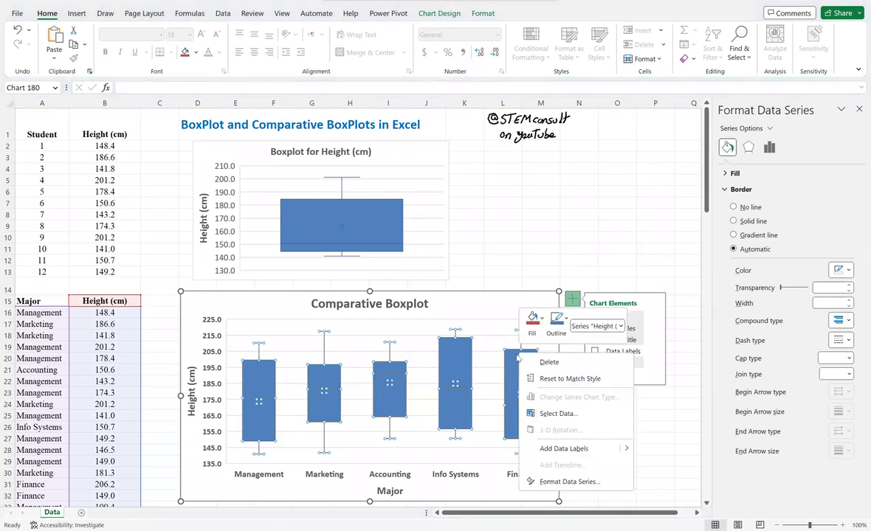
click(545, 482)
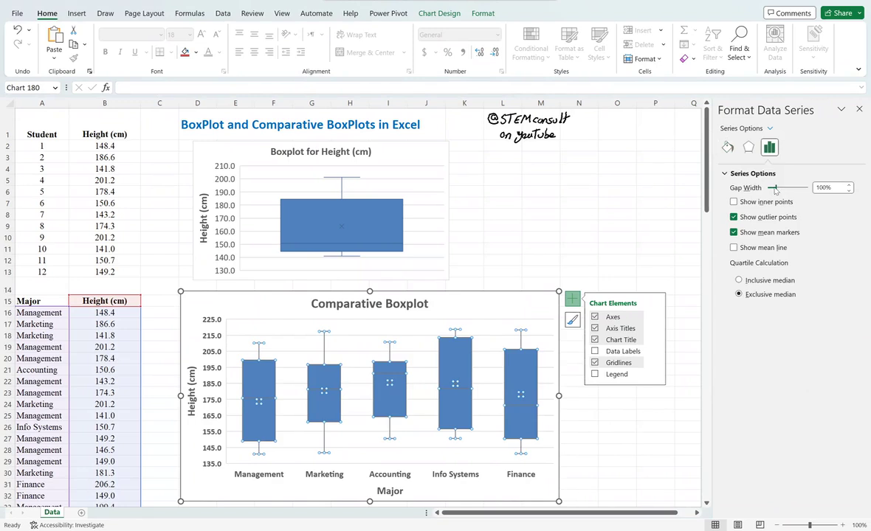
mouse_move(774, 189)
mouse_down()
mouse_move(788, 191)
mouse_move(774, 189)
mouse_up()
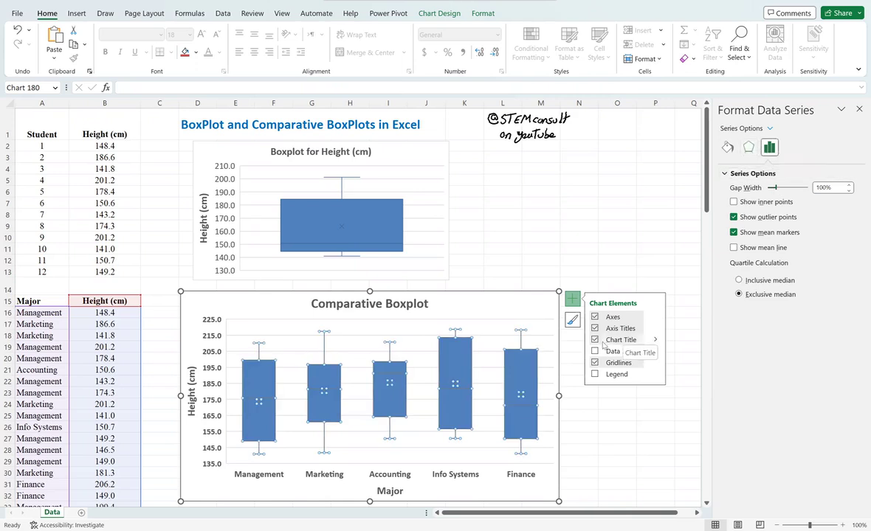
Preview the comparative boxplot's chart styles, apply the teal-blue monochromatic color palette, and deselect the chart
click(572, 318)
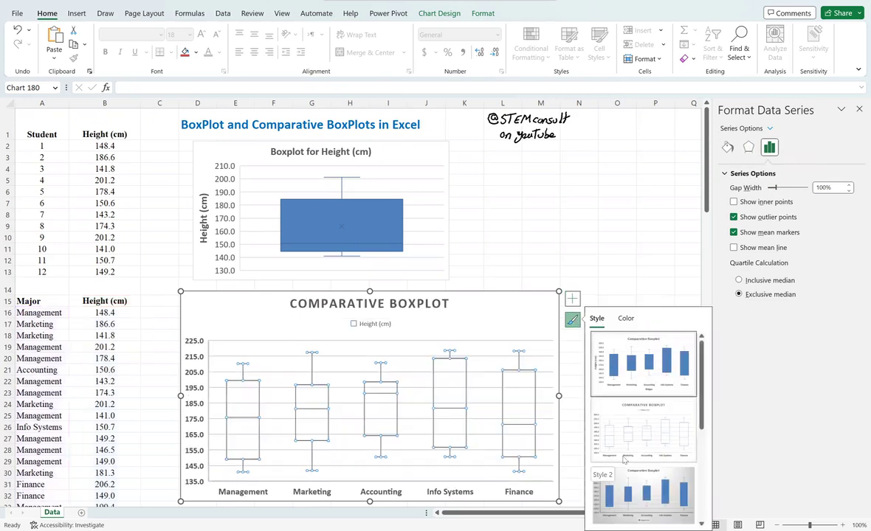
scroll(616, 501, down, 3)
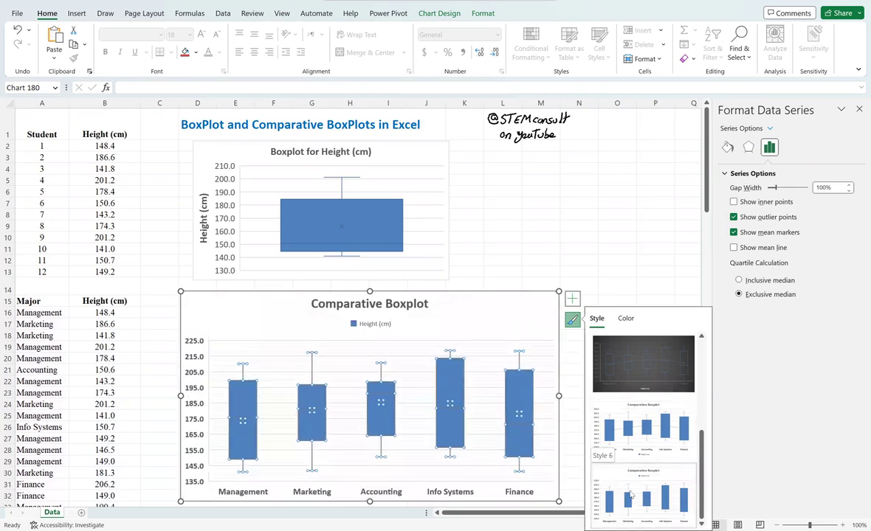
scroll(631, 495, up, 3)
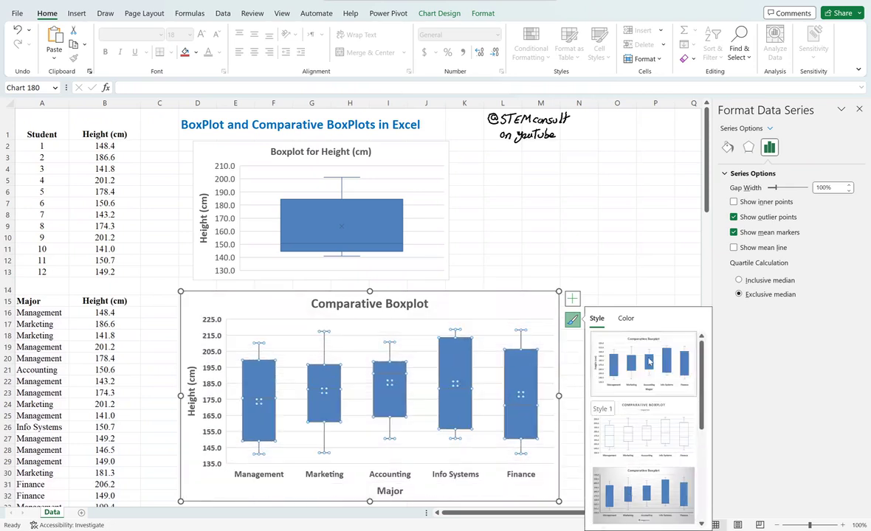
click(625, 318)
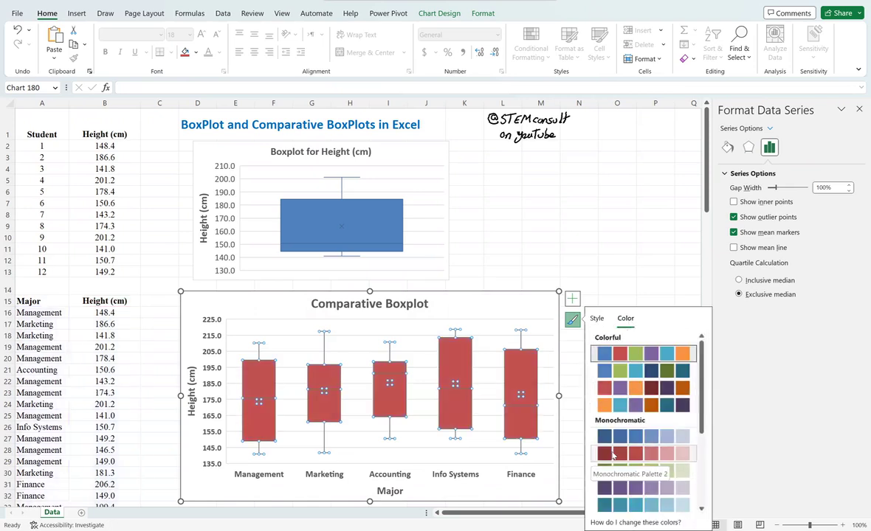
click(609, 505)
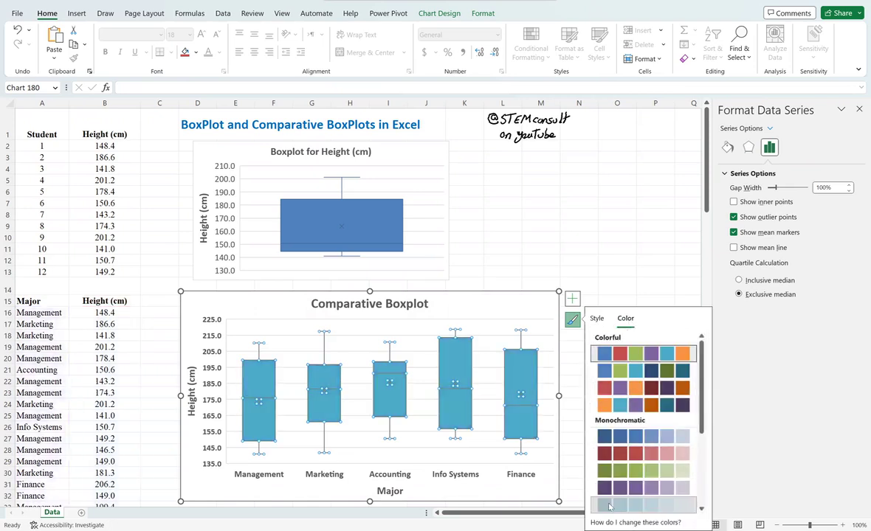
click(546, 237)
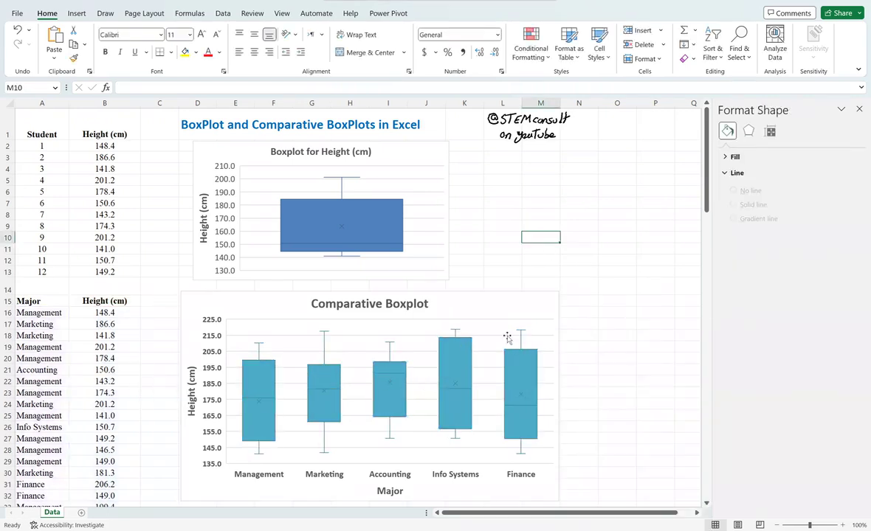